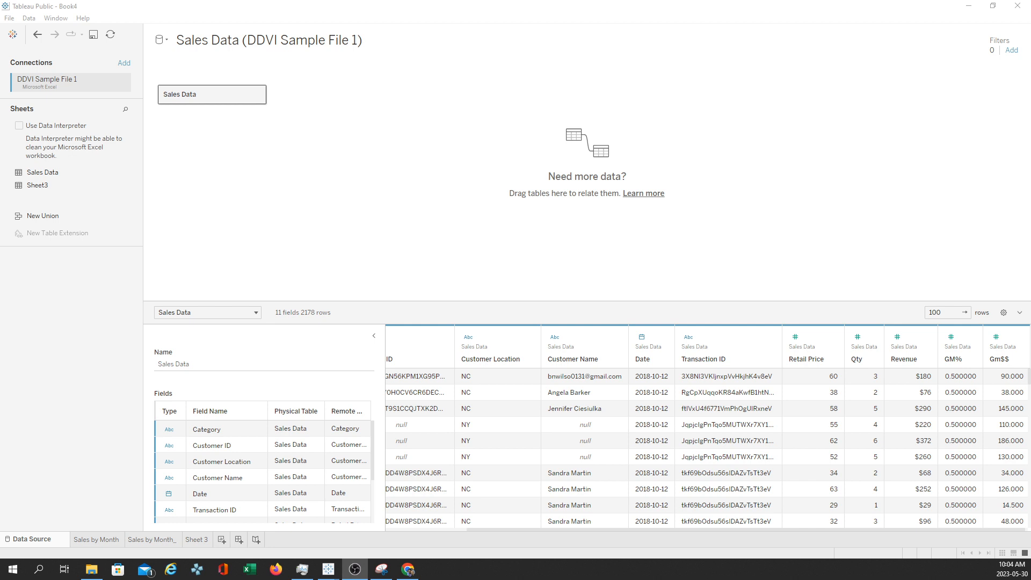
# Step: Open Sheet 3 to examine its combined revenue and quantity chart by category
pyautogui.click(194, 541)
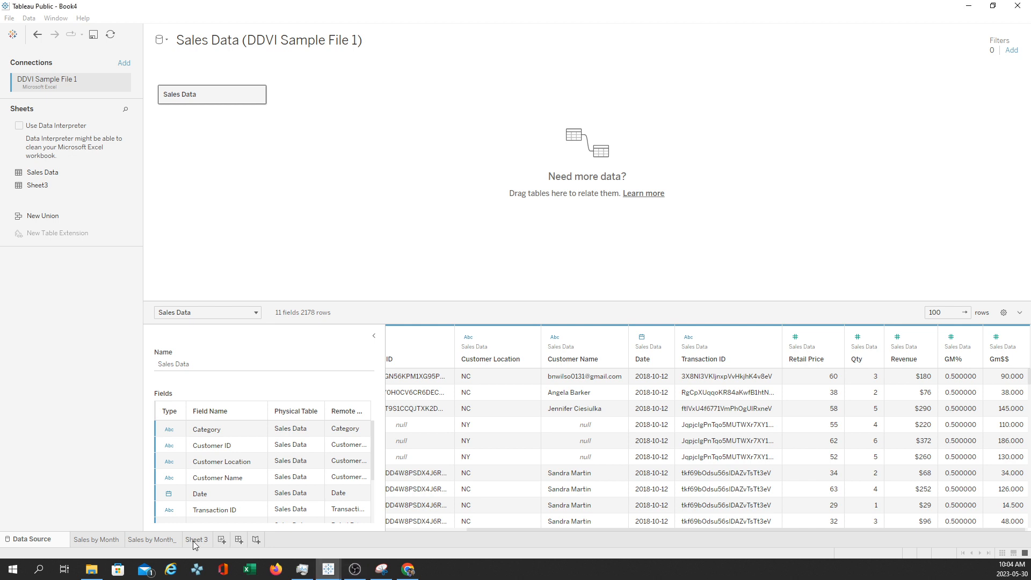
pyautogui.click(192, 540)
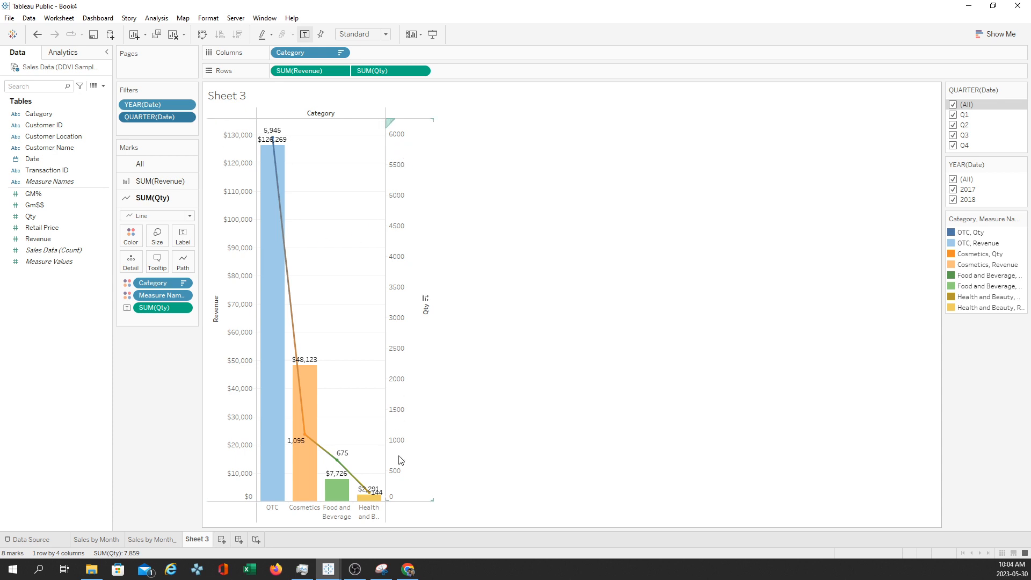
# Step: Create a new worksheet and build a bar chart with Revenue on rows and Category on columns
pyautogui.click(221, 539)
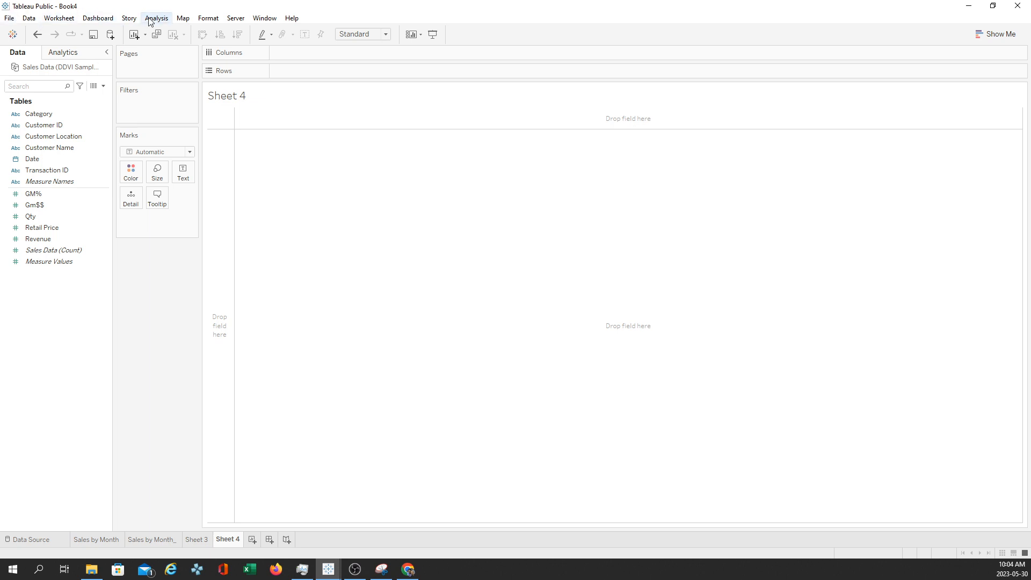
pyautogui.click(53, 239)
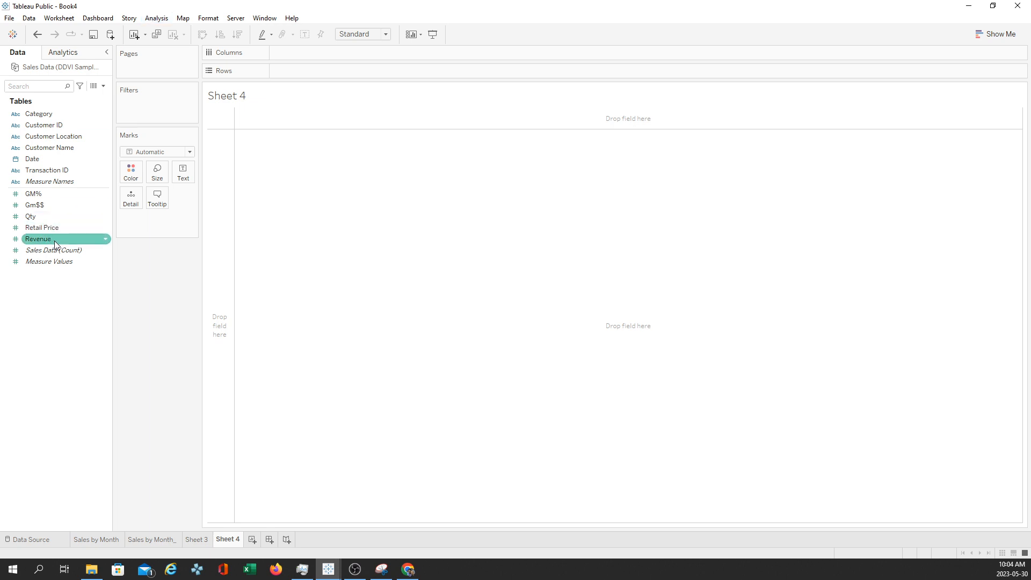
pyautogui.moveTo(63, 240); pyautogui.dragTo(315, 75)
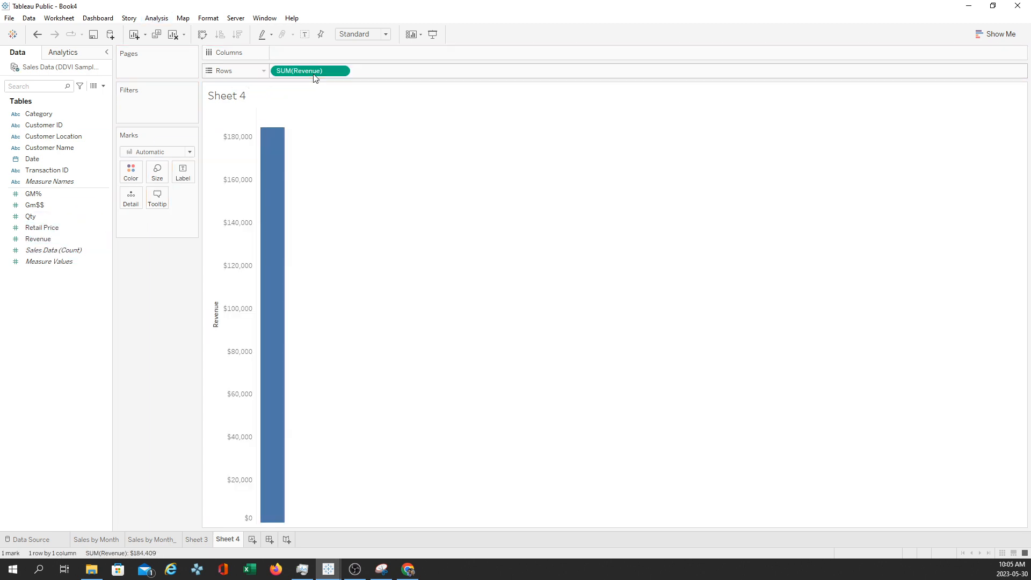
pyautogui.click(94, 114)
pyautogui.moveTo(94, 114); pyautogui.dragTo(321, 54)
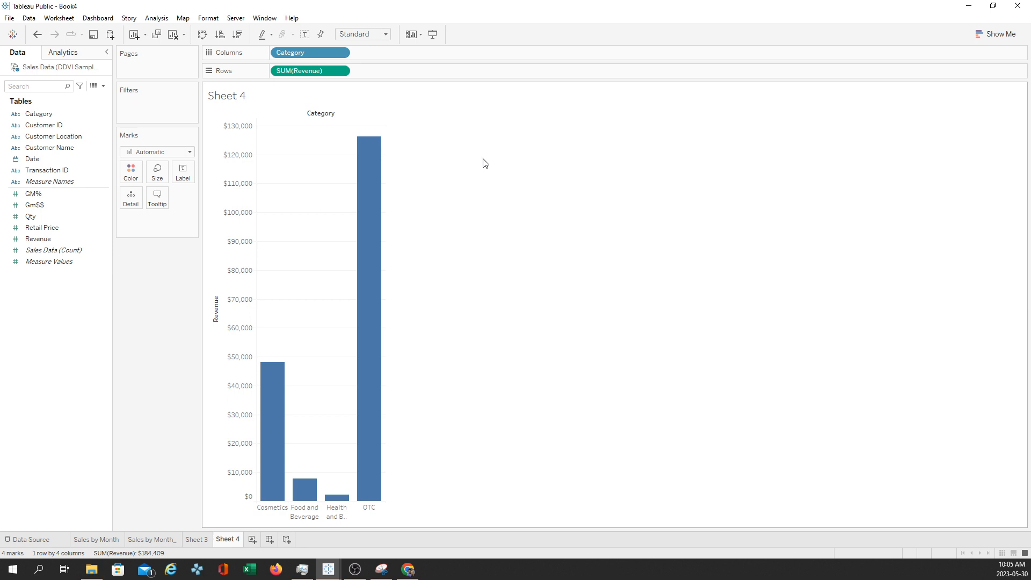
# Step: Sort Category by the Revenue field's sum in descending order
pyautogui.click(341, 54)
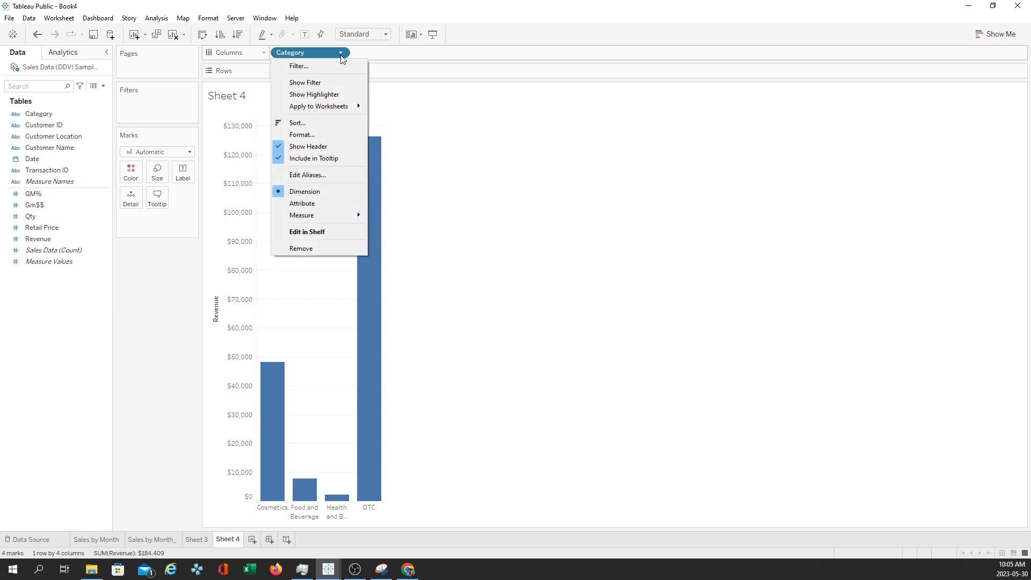
pyautogui.click(335, 123)
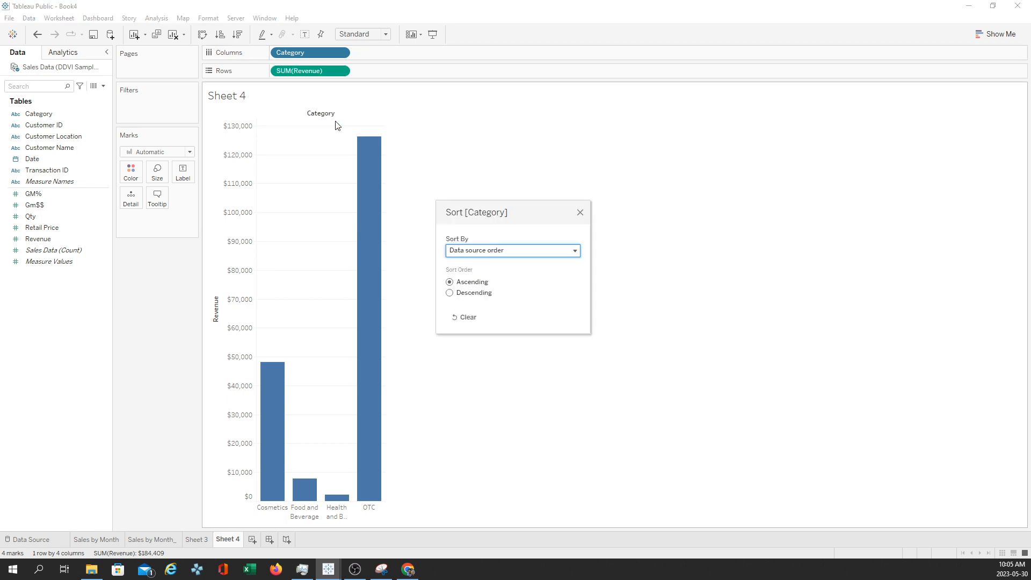
pyautogui.click(469, 252)
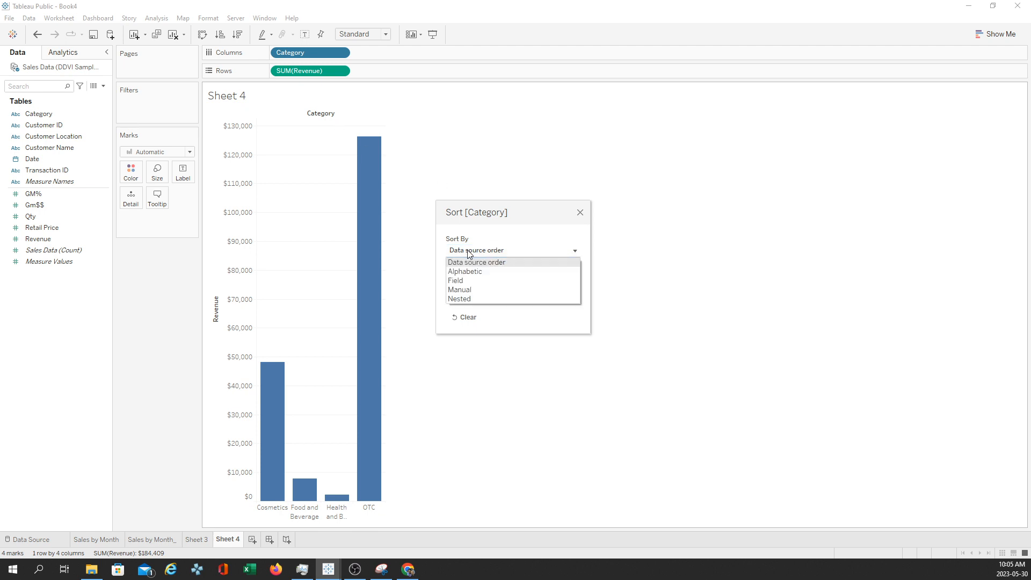
pyautogui.click(466, 280)
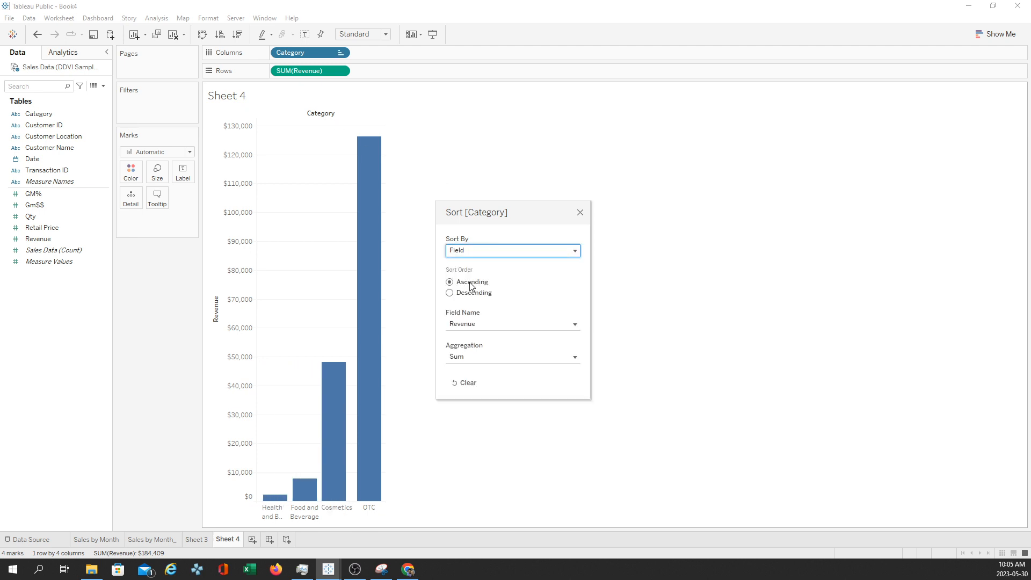
pyautogui.click(467, 293)
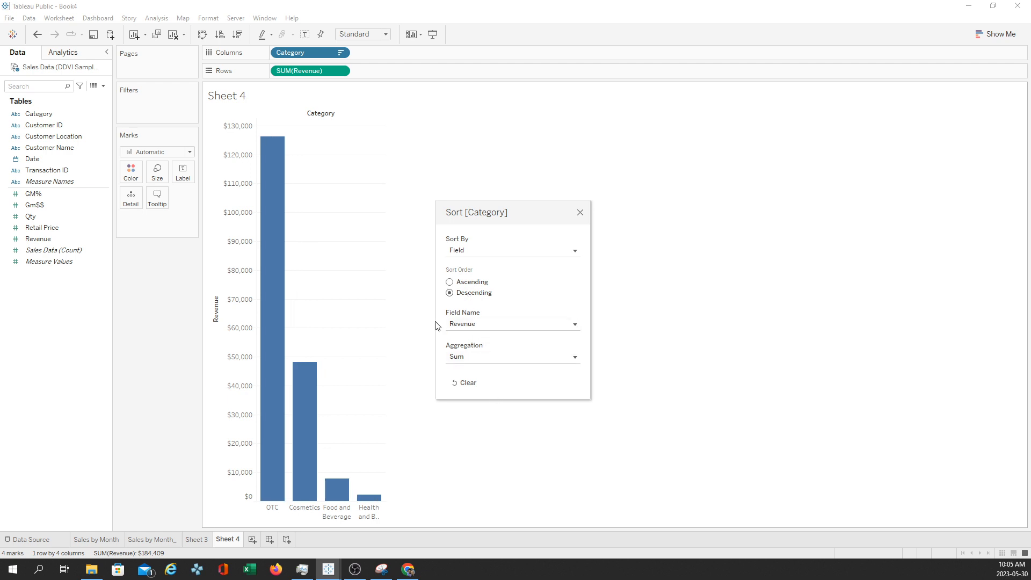
pyautogui.click(581, 213)
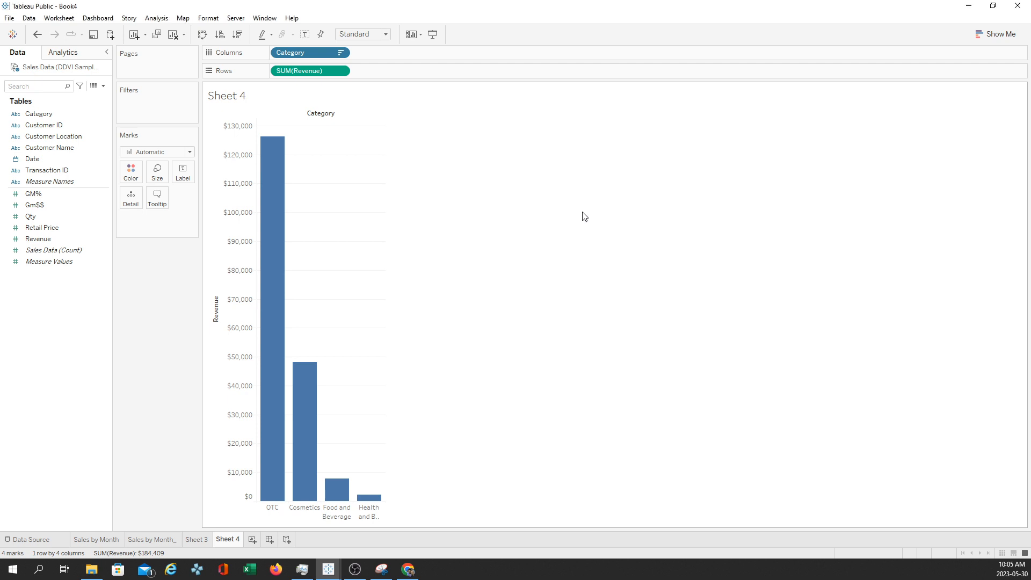
# Step: Color the bars by Category and label them with Revenue
pyautogui.moveTo(270, 364)
pyautogui.click(55, 114)
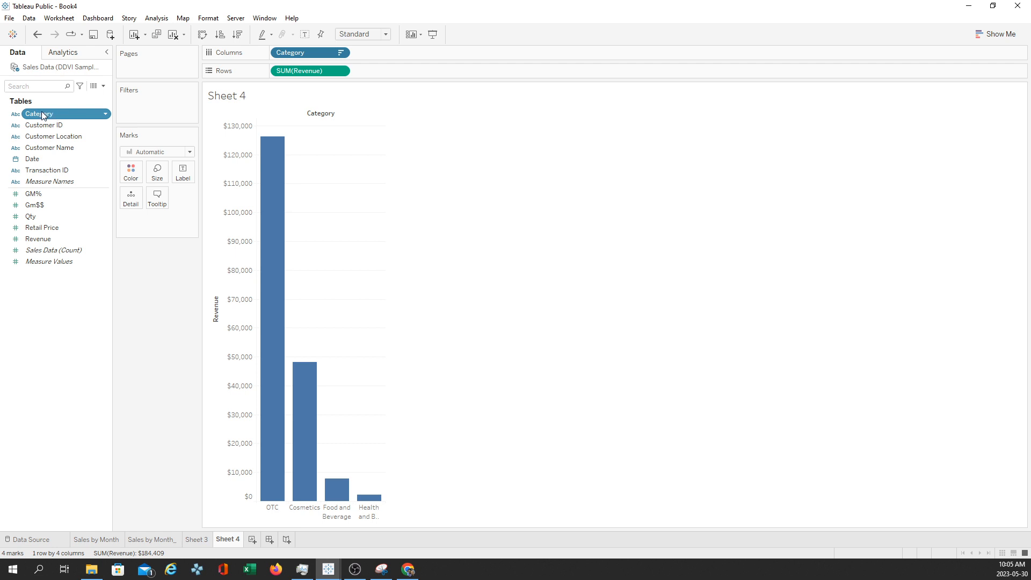
pyautogui.moveTo(53, 113); pyautogui.dragTo(136, 174)
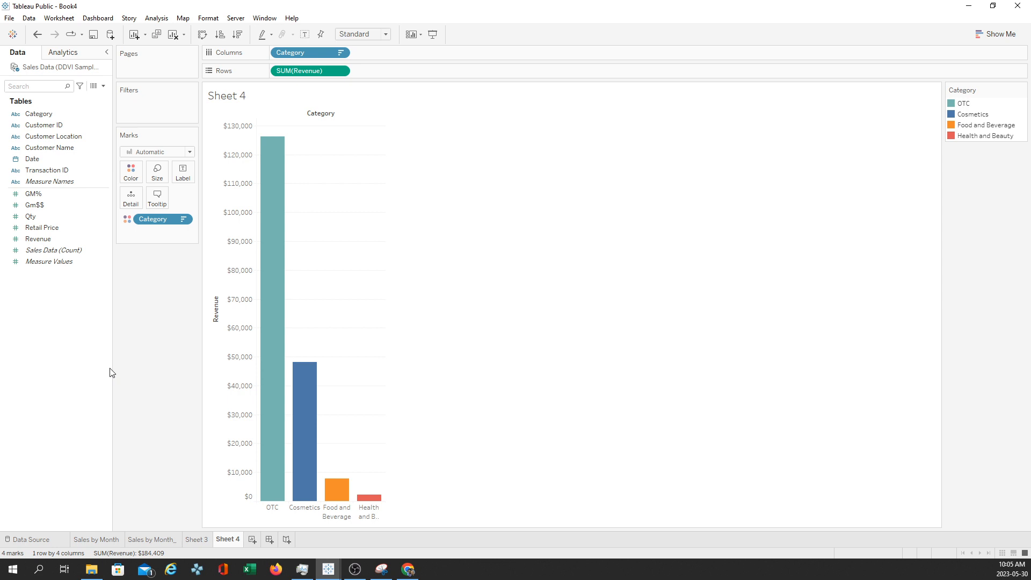
pyautogui.click(66, 238)
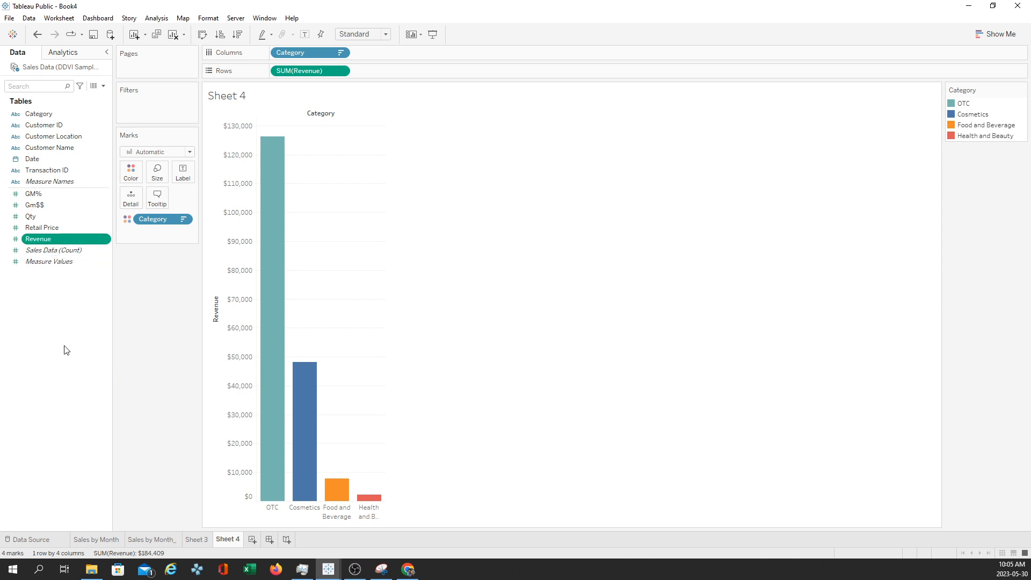
pyautogui.moveTo(70, 239); pyautogui.dragTo(185, 172)
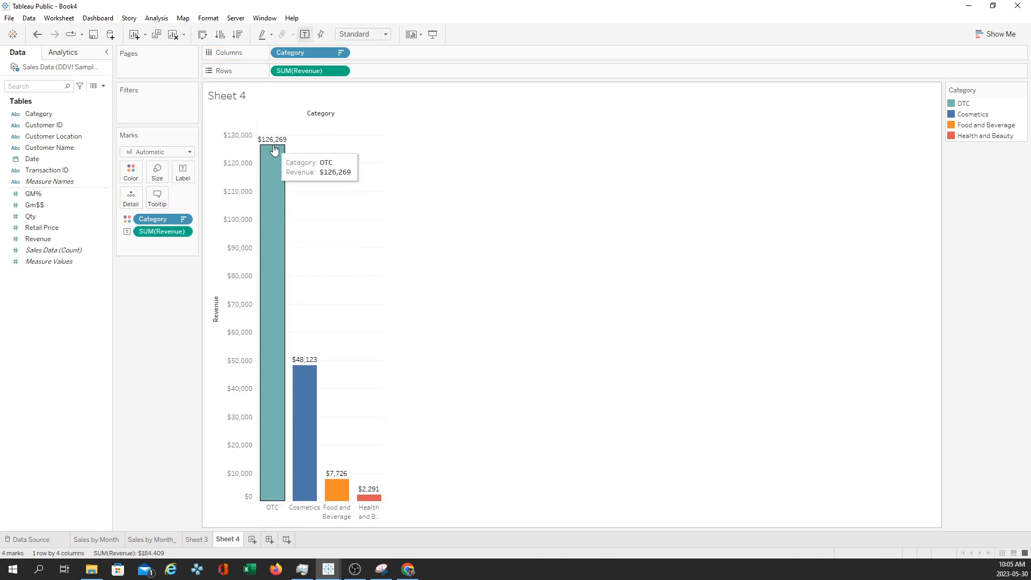
pyautogui.moveTo(283, 140)
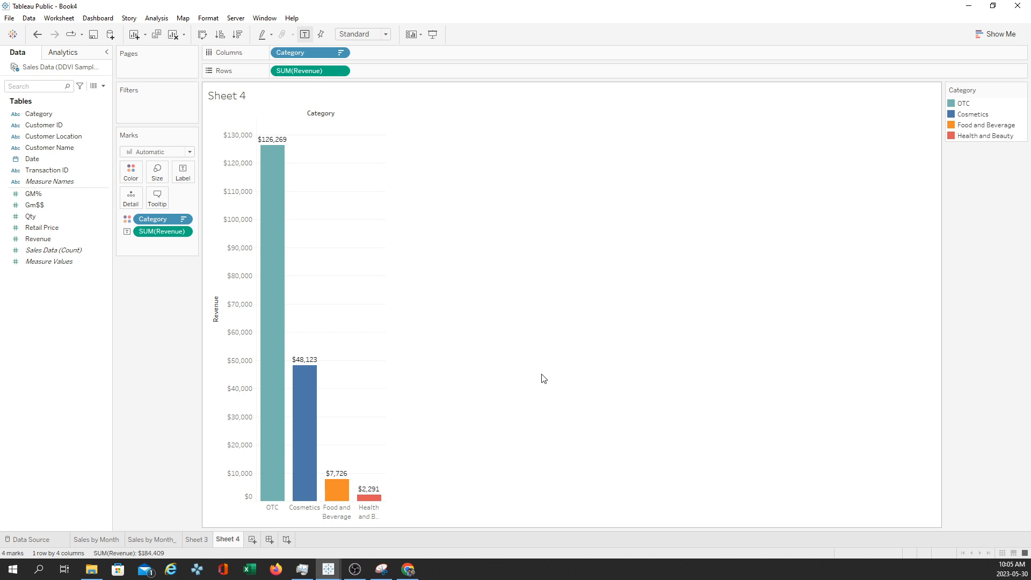
# Step: Add Qty to rows after Revenue and set it as a dual axis
pyautogui.click(987, 42)
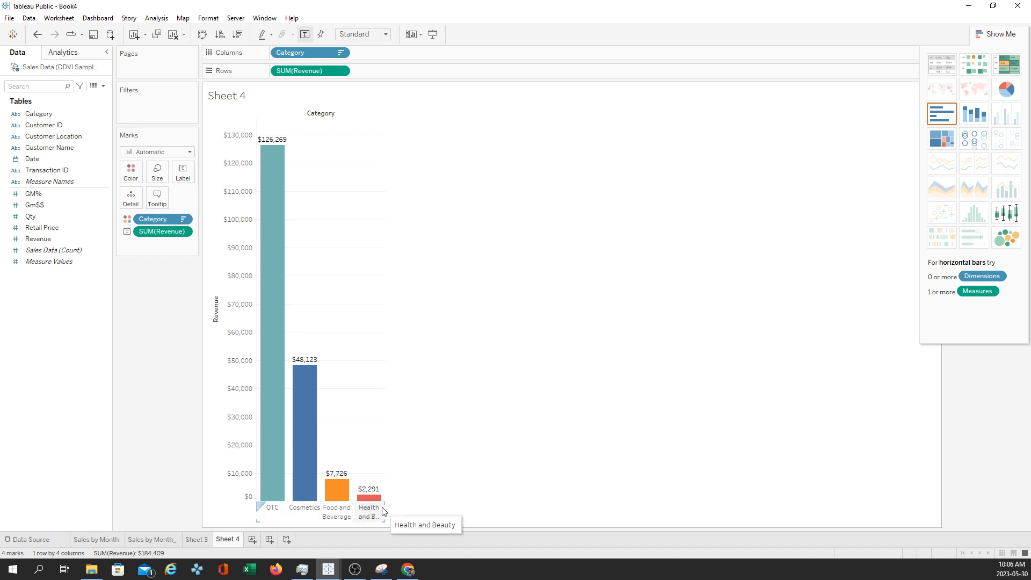
pyautogui.click(40, 217)
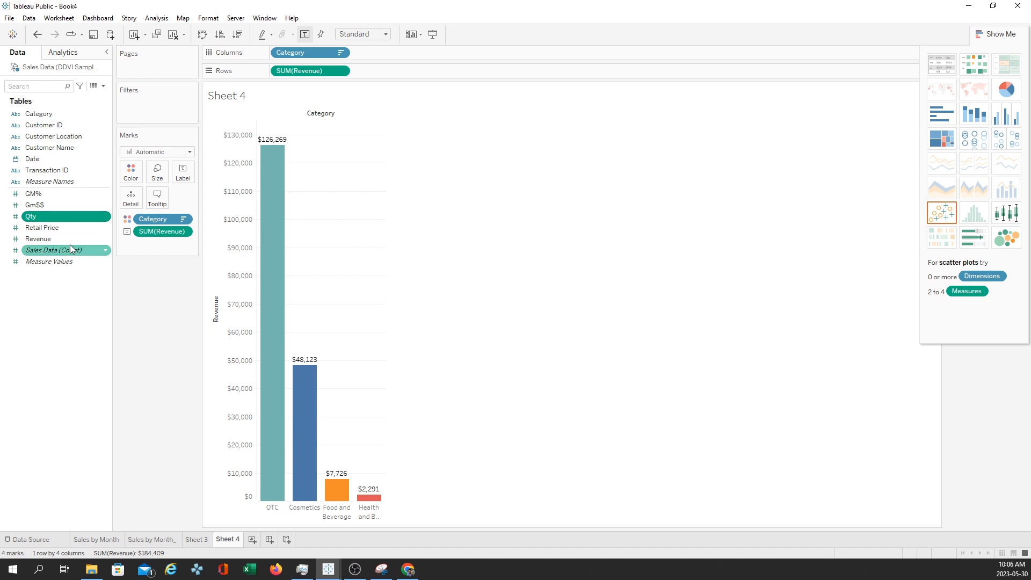
pyautogui.moveTo(63, 218)
pyautogui.mouseDown()
pyautogui.moveTo(285, 133)
pyautogui.moveTo(407, 71)
pyautogui.mouseUp()
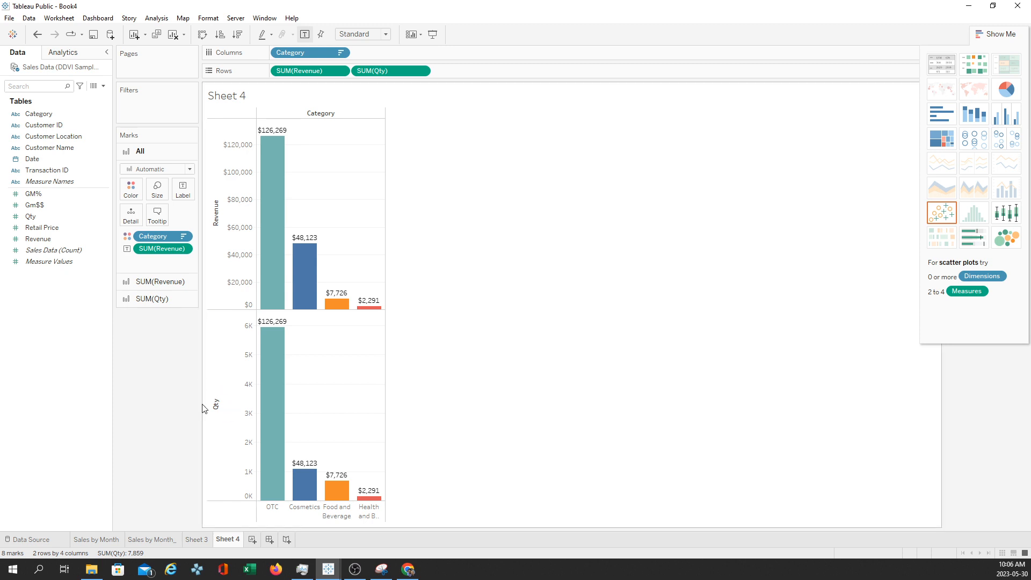
pyautogui.click(422, 71)
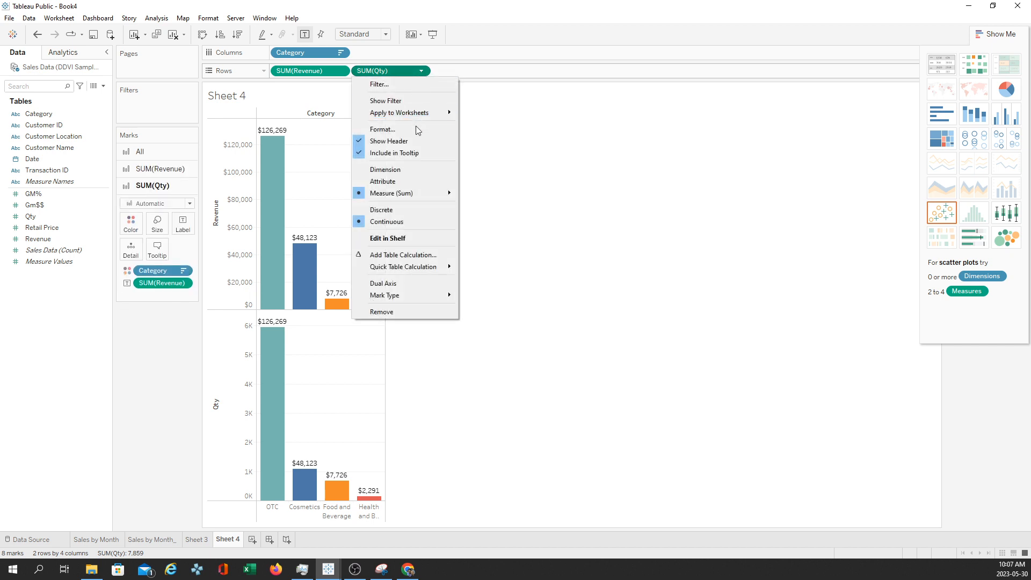
pyautogui.click(419, 289)
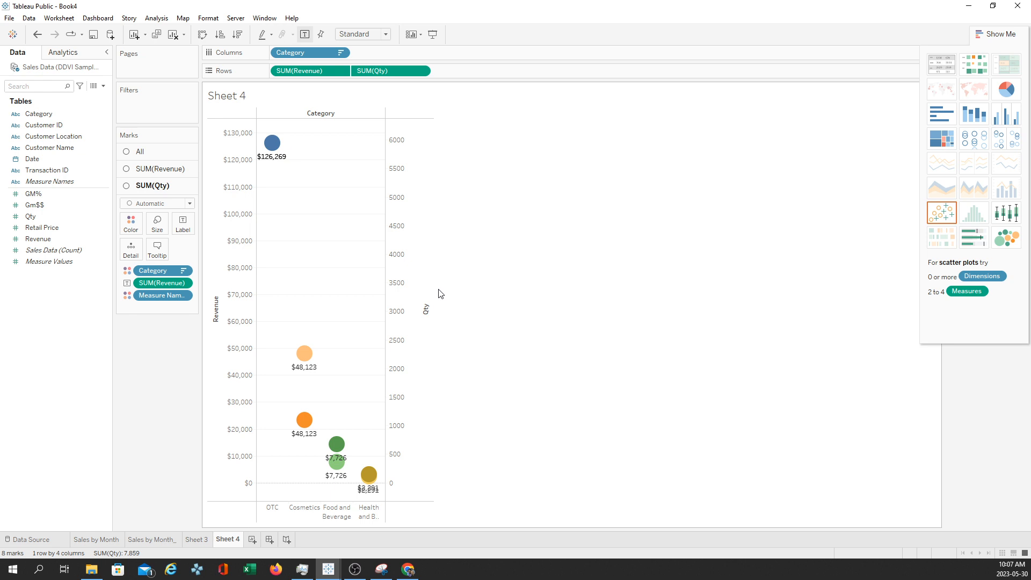
# Step: Set the SUM(Revenue) mark type to Bar and remove Measure Names from its marks
pyautogui.moveTo(272, 159)
pyautogui.click(168, 169)
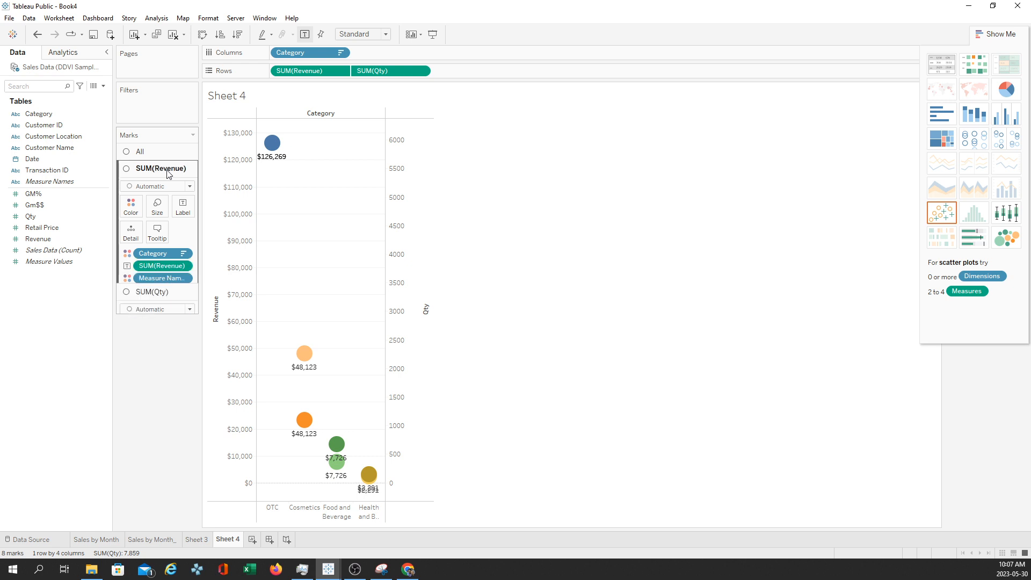
pyautogui.click(189, 186)
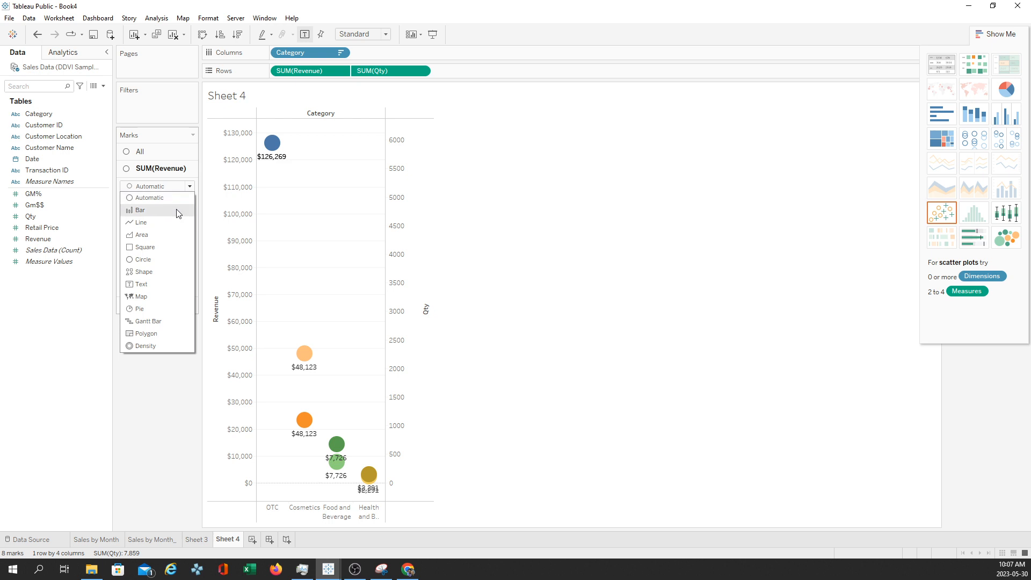
pyautogui.click(179, 210)
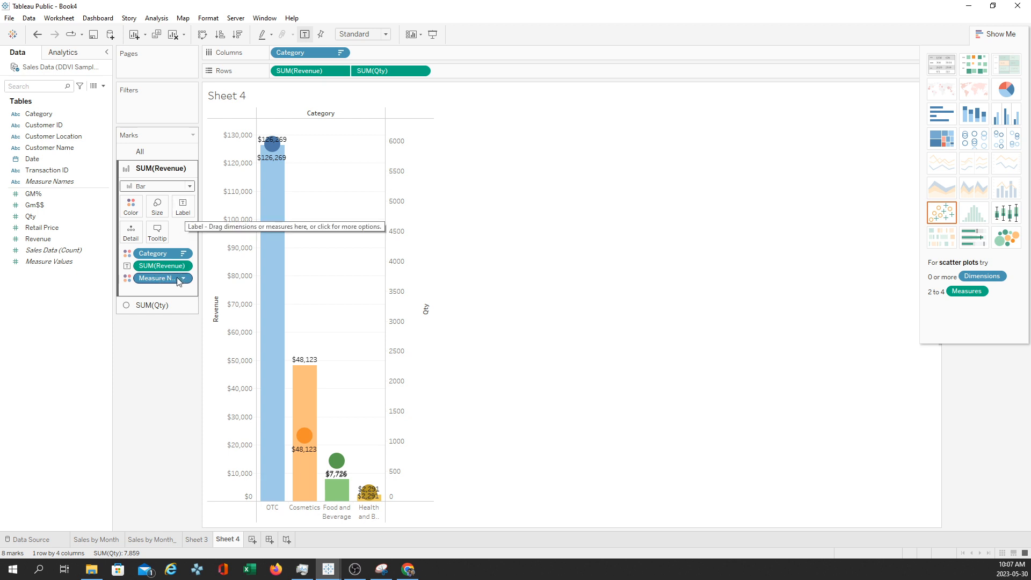
pyautogui.moveTo(176, 277); pyautogui.dragTo(66, 166)
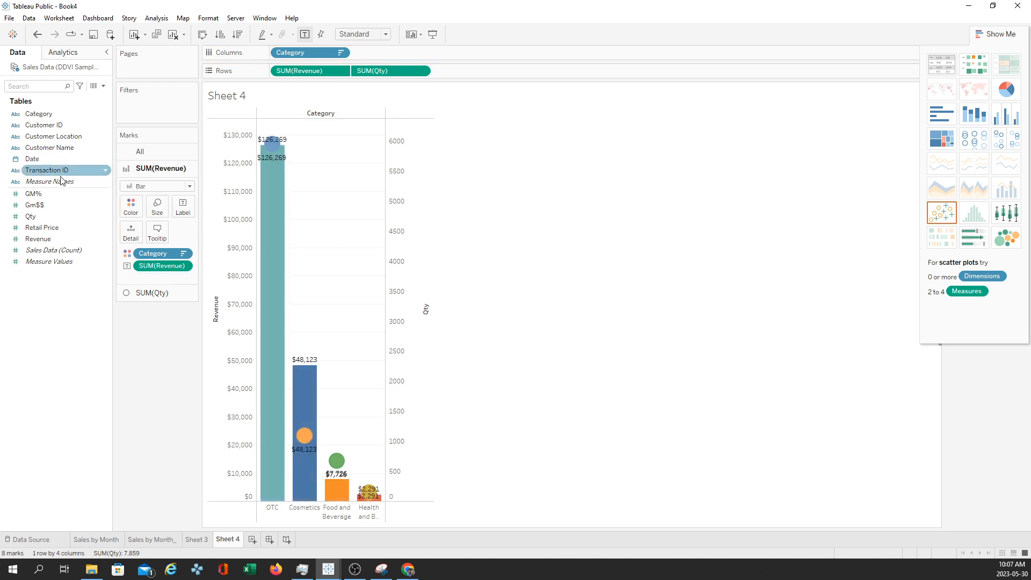
# Step: Set the SUM(Qty) mark type to Line and replace its Revenue label with Qty
pyautogui.click(175, 292)
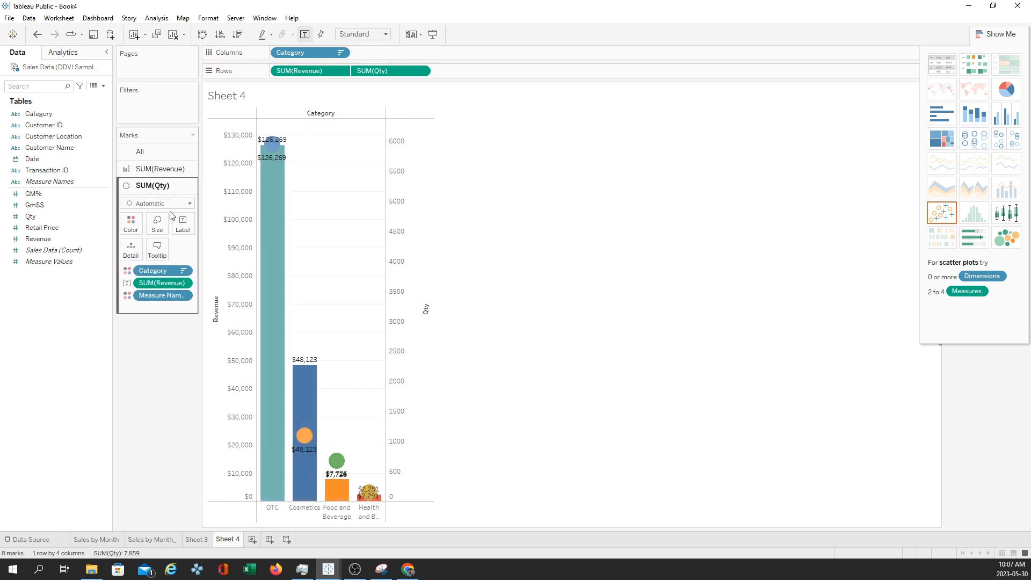
pyautogui.click(188, 204)
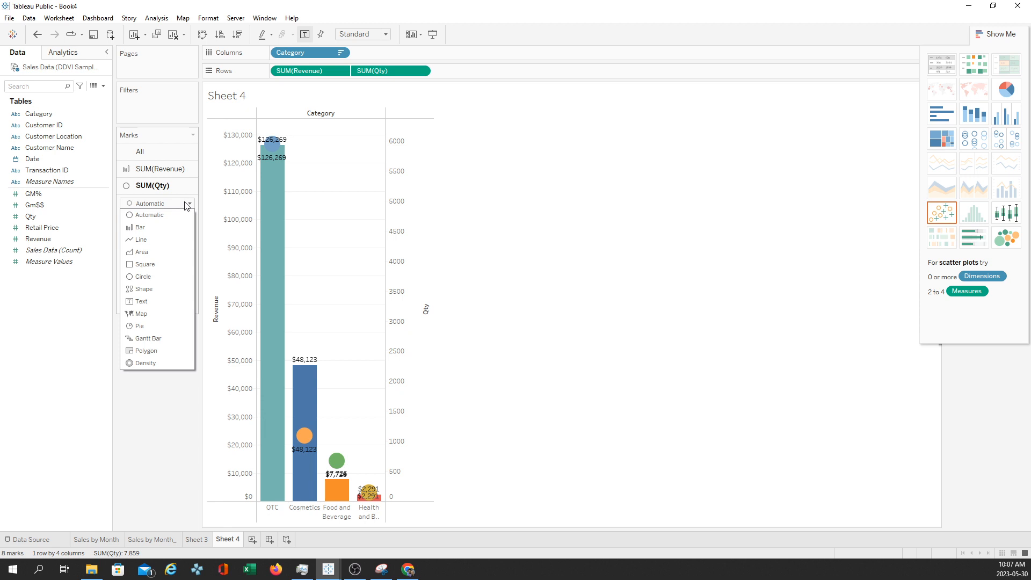
pyautogui.click(171, 240)
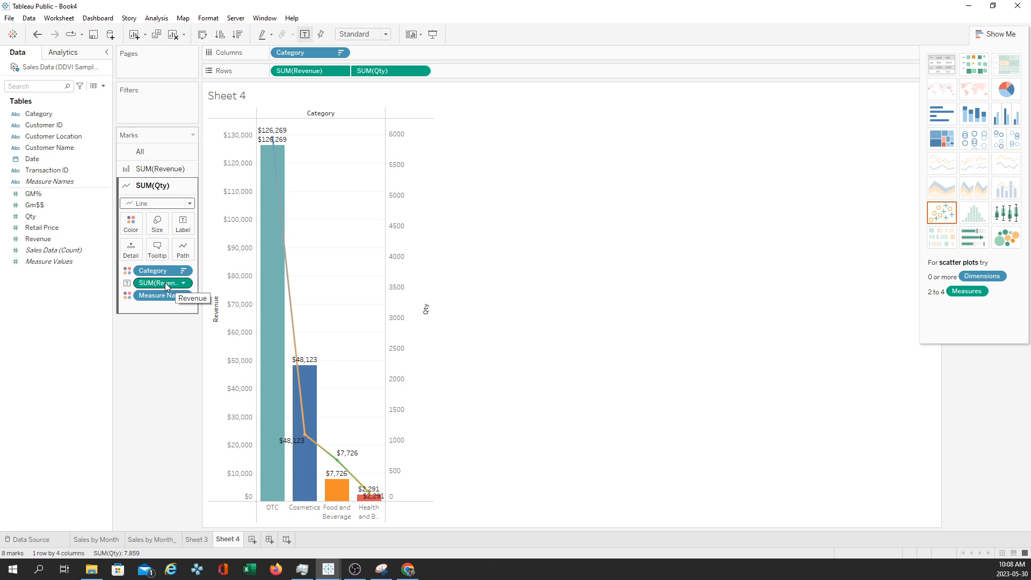
pyautogui.moveTo(166, 286); pyautogui.dragTo(66, 206)
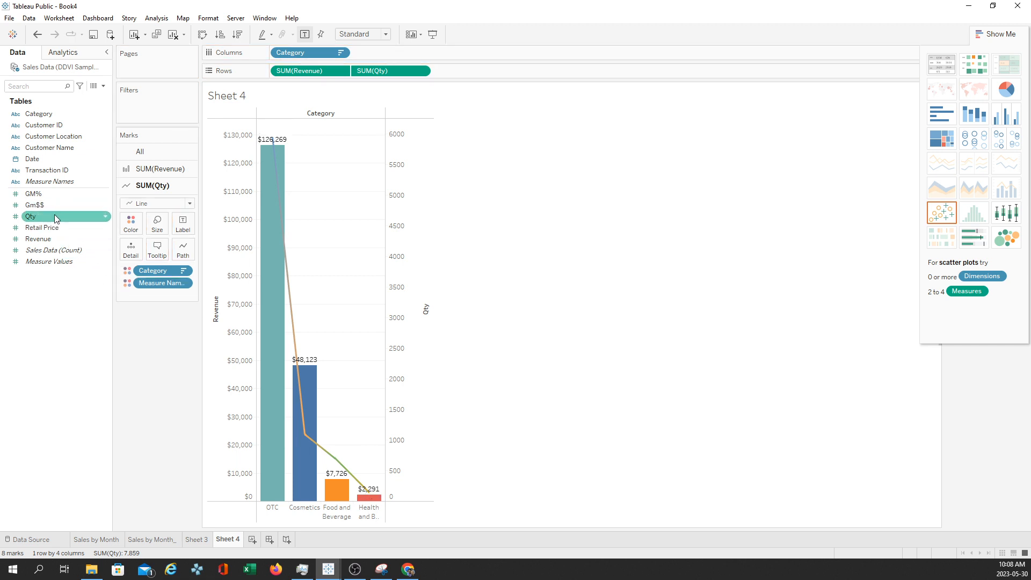
pyautogui.moveTo(34, 216); pyautogui.dragTo(182, 230)
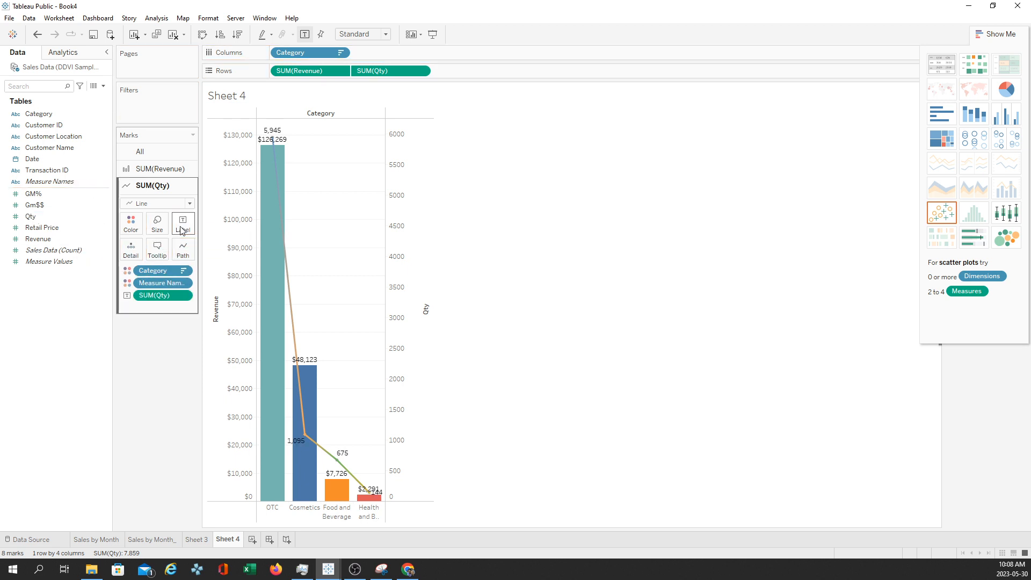
# Step: Remove the Measure Names and Category colors from the SUM(Qty) line
pyautogui.moveTo(161, 283); pyautogui.dragTo(62, 210)
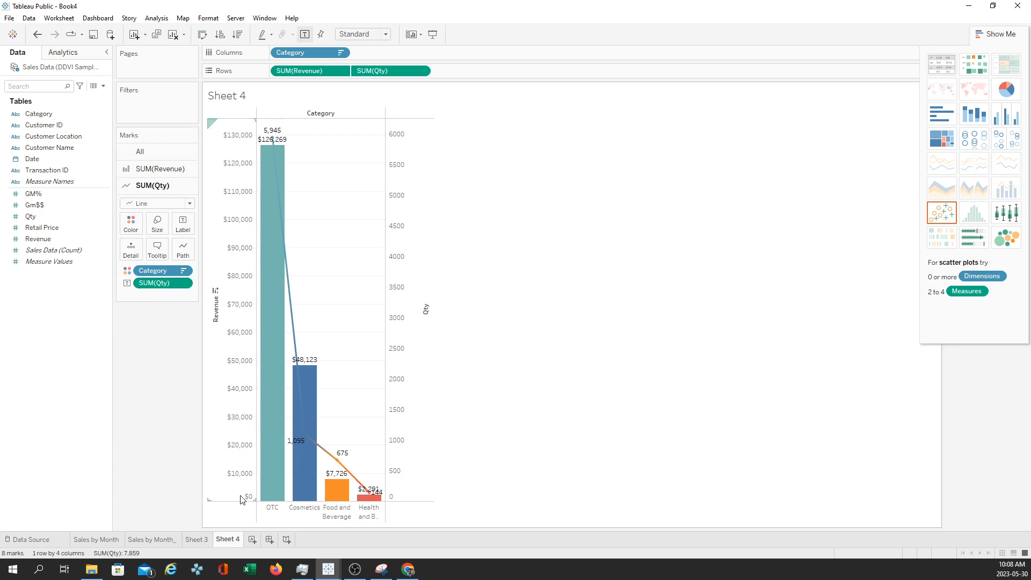
pyautogui.moveTo(292, 416)
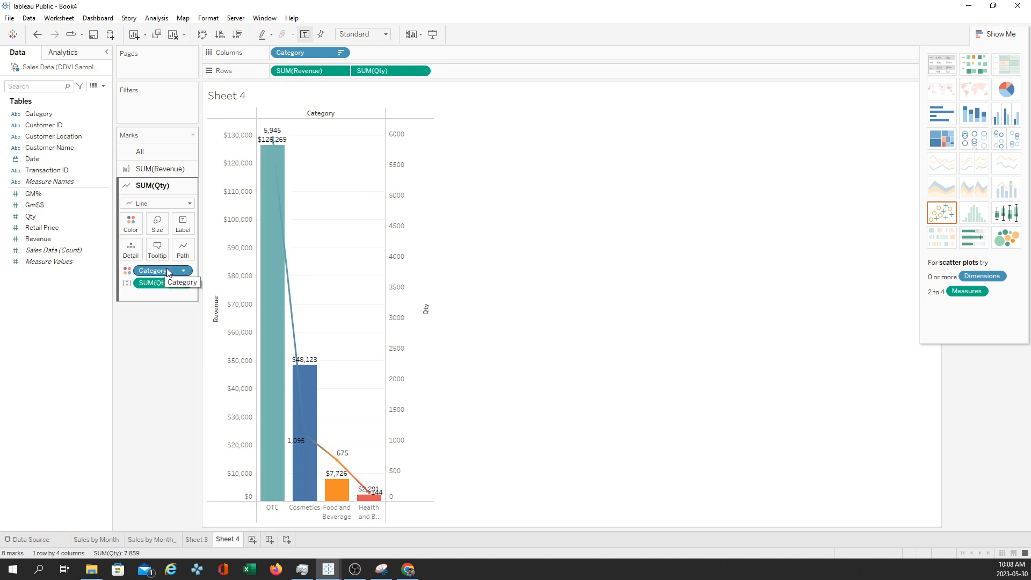
pyautogui.moveTo(164, 271); pyautogui.dragTo(70, 213)
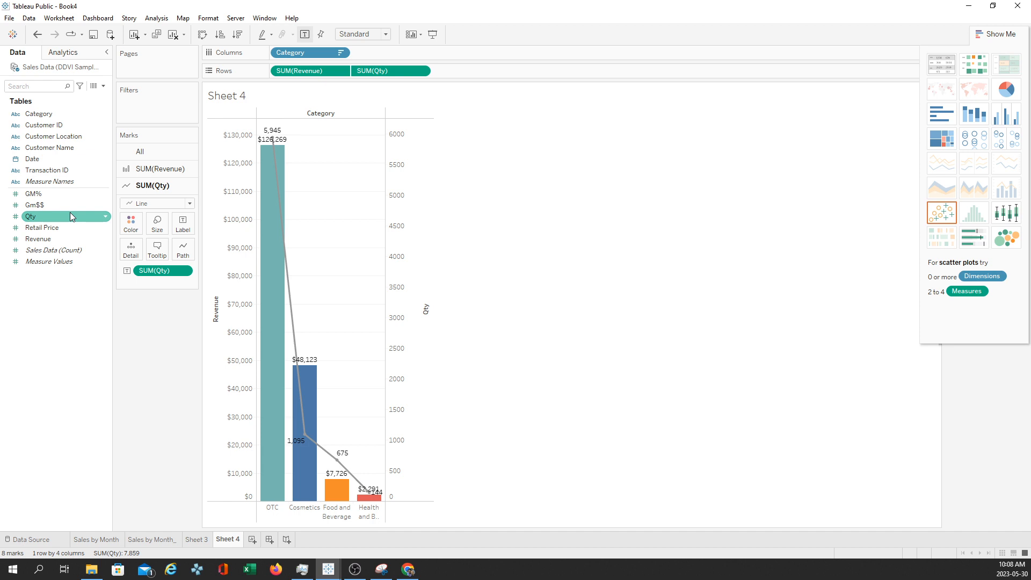
pyautogui.doubleClick(238, 103)
pyautogui.click(681, 189)
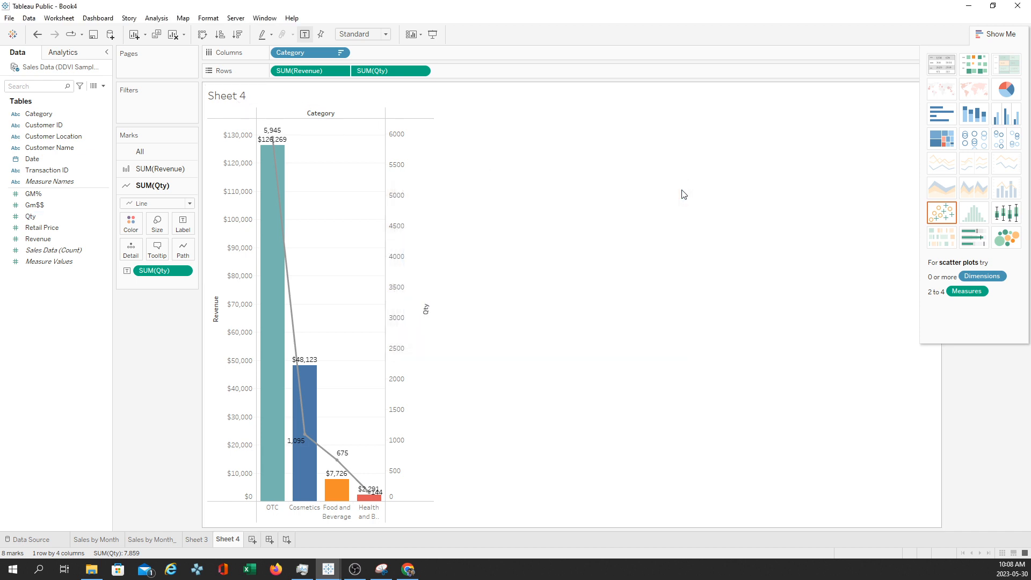
# Step: Rename the Sheet 4 worksheet to "Bar Line Chart"
pyautogui.rightClick(224, 539)
pyautogui.click(290, 422)
pyautogui.write('Bar Line Chart')
pyautogui.press('Return')
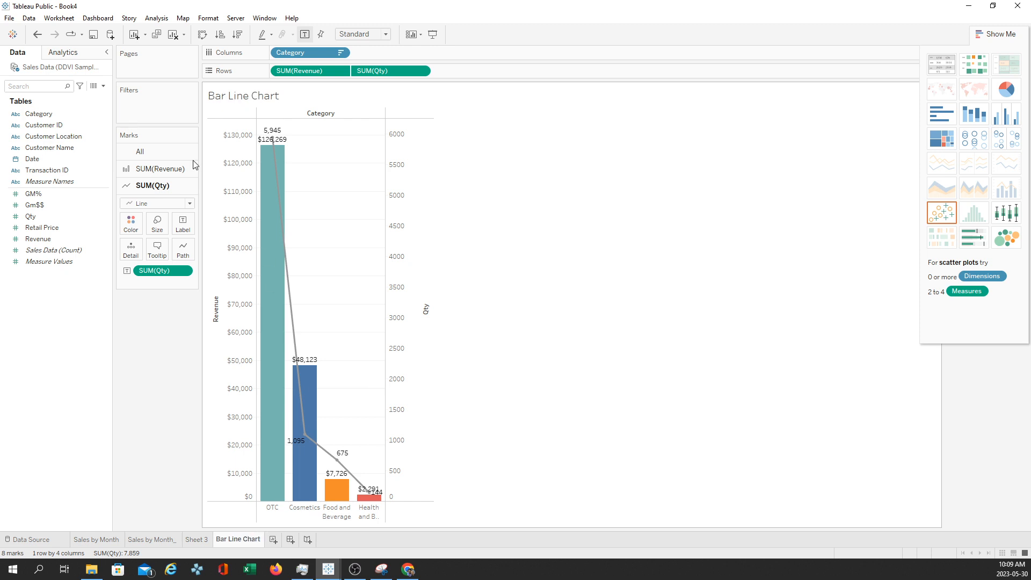
# Step: Replace the sheet-name placeholder in the chart title with "Revenue and Quantities by Category"
pyautogui.doubleClick(242, 98)
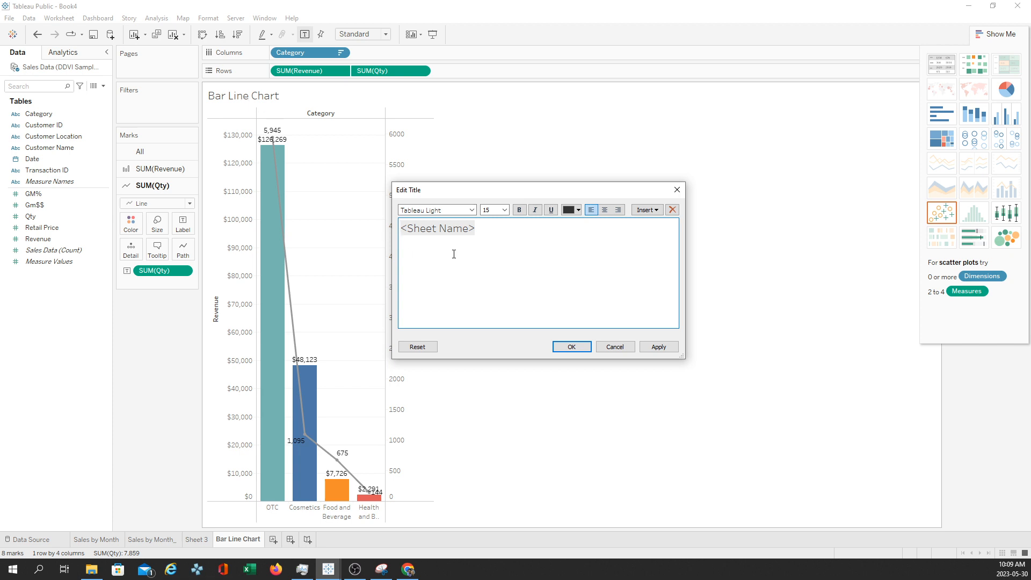
pyautogui.moveTo(473, 229); pyautogui.dragTo(401, 225)
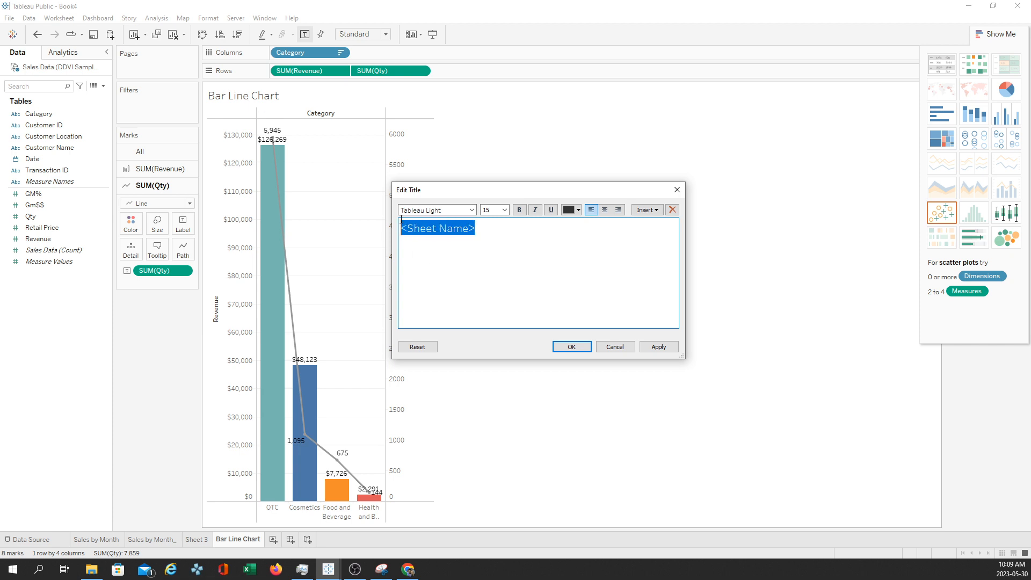
pyautogui.write('Revenue and Quan')
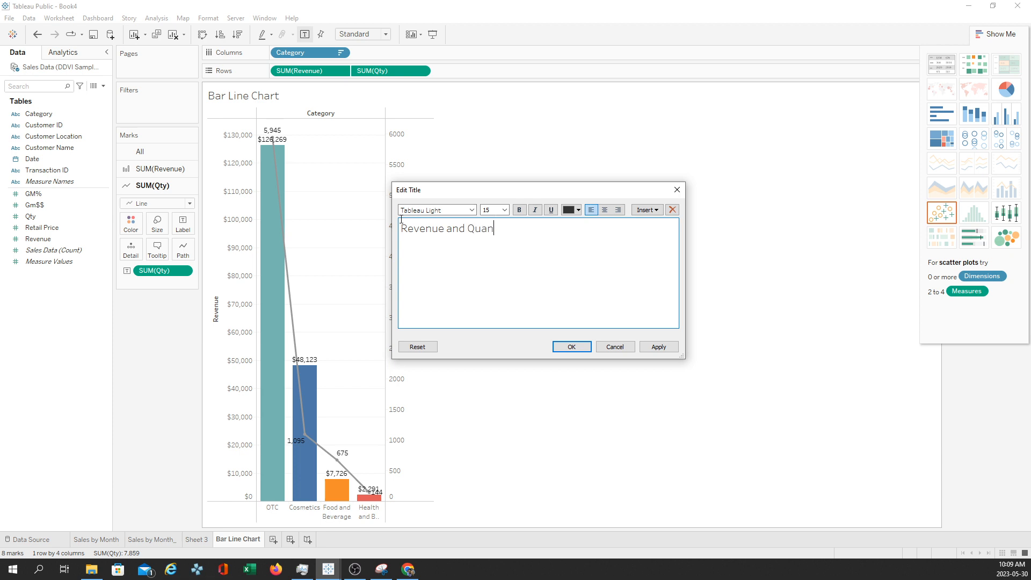
pyautogui.write('tities by Category')
# Step: Format the whole chart title in bold Tableau Medium at size 20 and apply it
pyautogui.moveTo(585, 229); pyautogui.dragTo(400, 228)
pyautogui.click(465, 210)
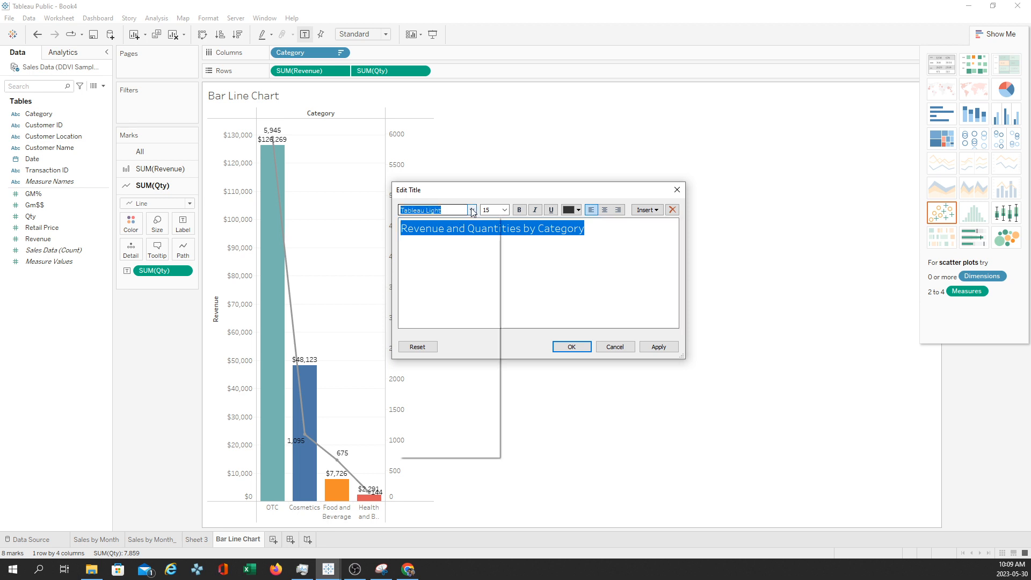
pyautogui.click(472, 210)
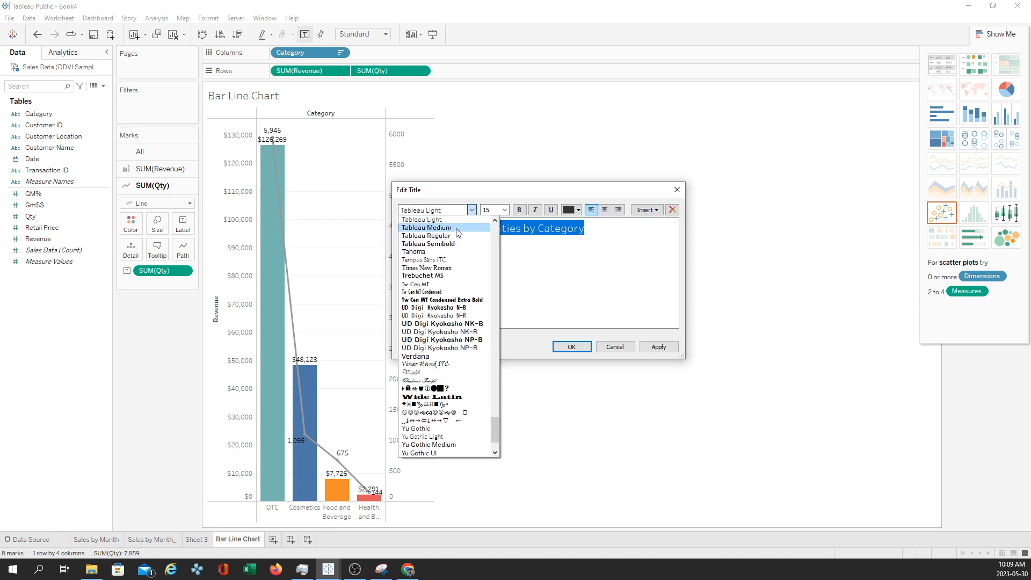
pyautogui.click(456, 227)
pyautogui.click(505, 210)
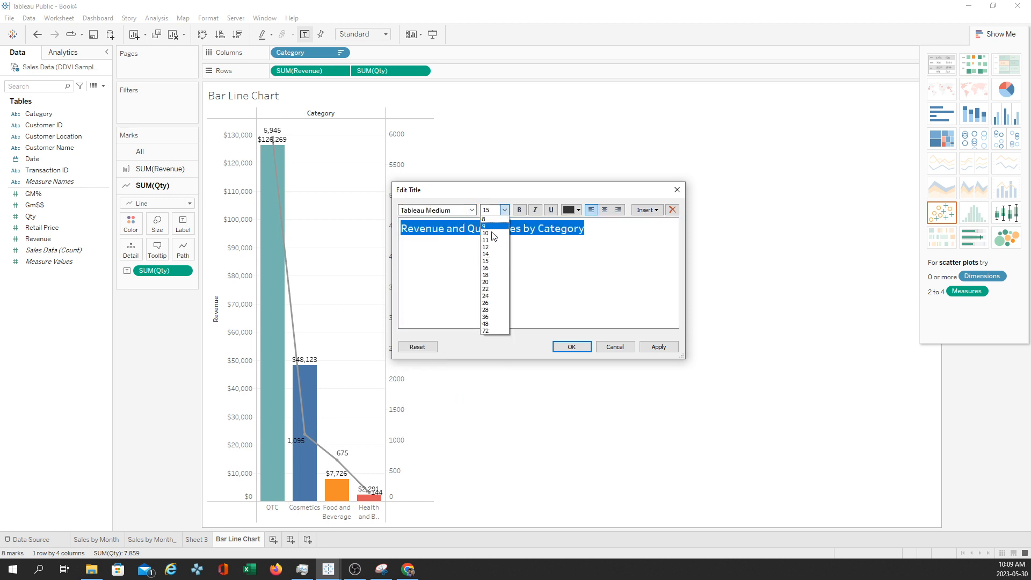
pyautogui.click(486, 282)
pyautogui.click(519, 210)
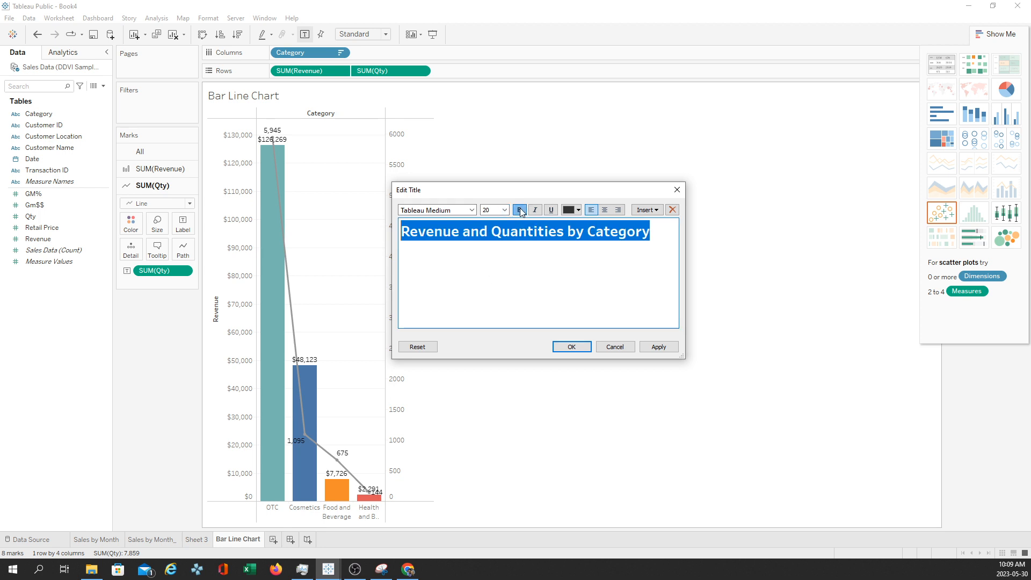
pyautogui.click(670, 351)
pyautogui.click(572, 347)
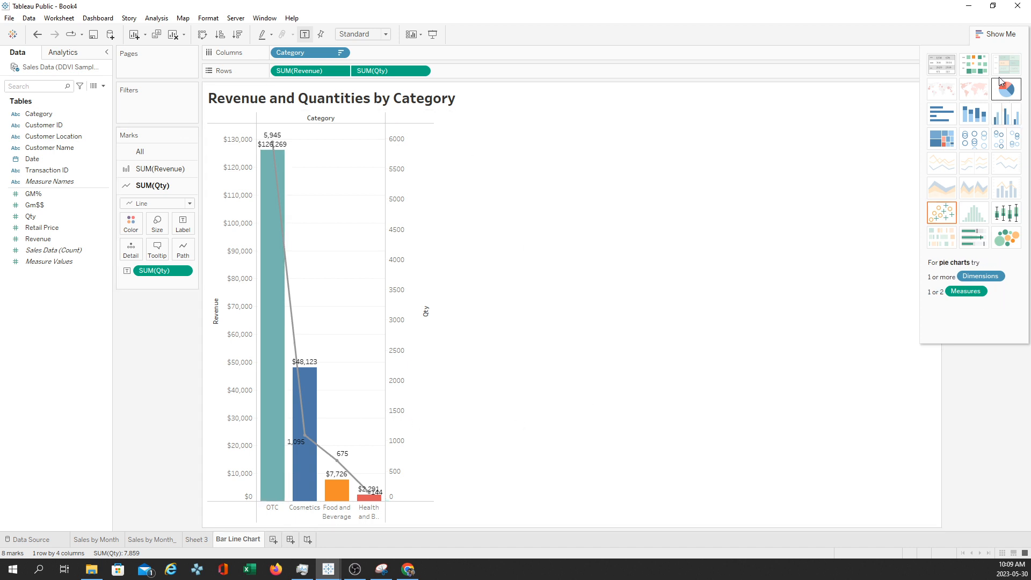
# Step: Hide the chart type suggestions, filter Date by years with all years selected, and show the year filter beside the chart
pyautogui.click(992, 35)
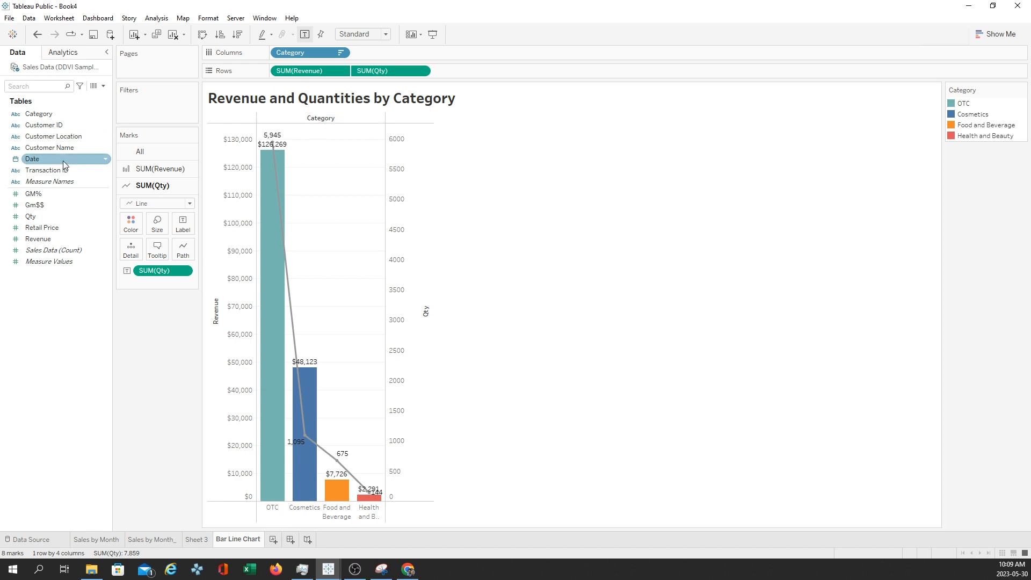
pyautogui.moveTo(46, 160); pyautogui.dragTo(143, 102)
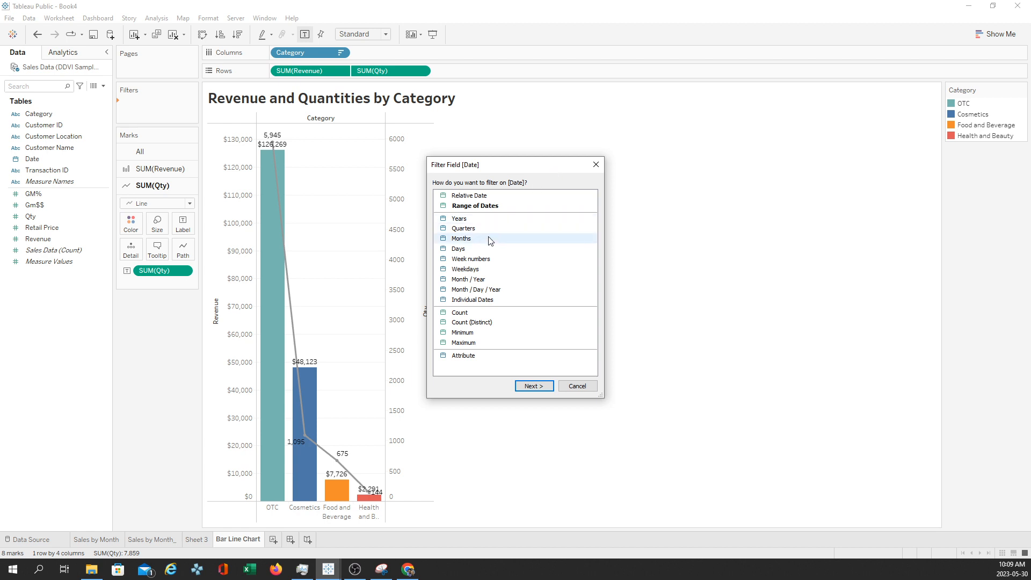
pyautogui.click(476, 218)
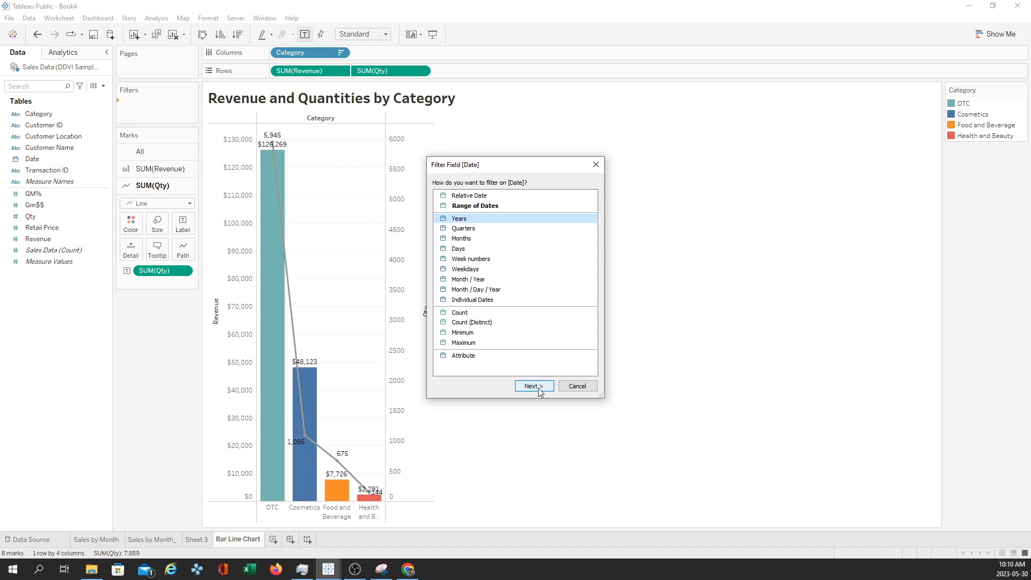
pyautogui.click(538, 388)
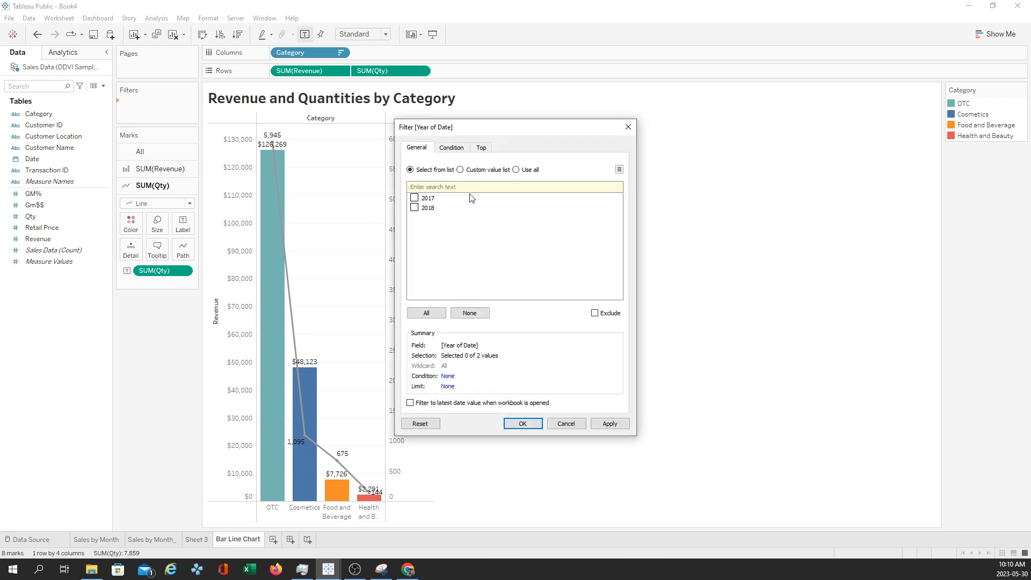
pyautogui.click(420, 317)
pyautogui.click(610, 424)
pyautogui.click(535, 425)
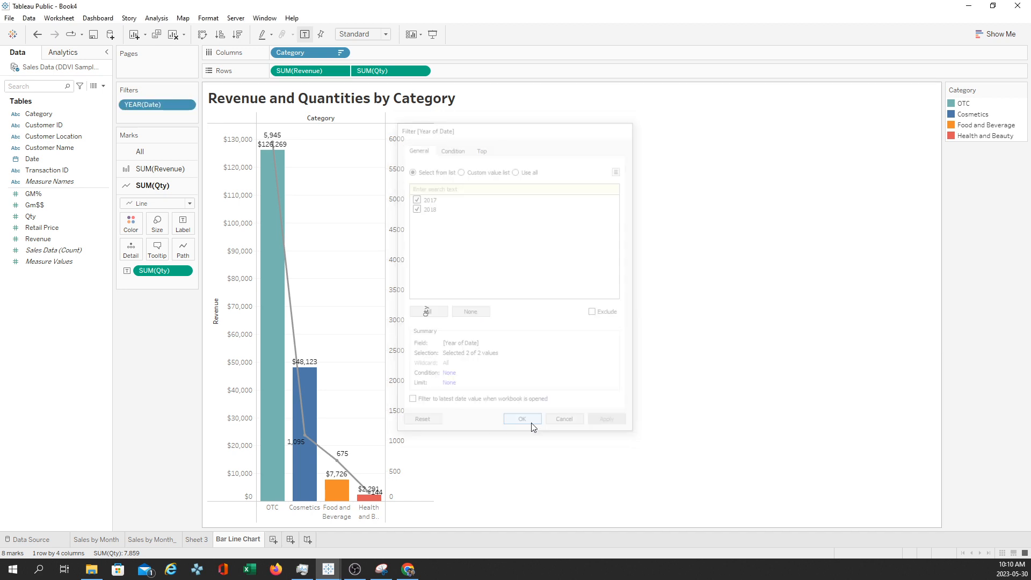
pyautogui.click(188, 108)
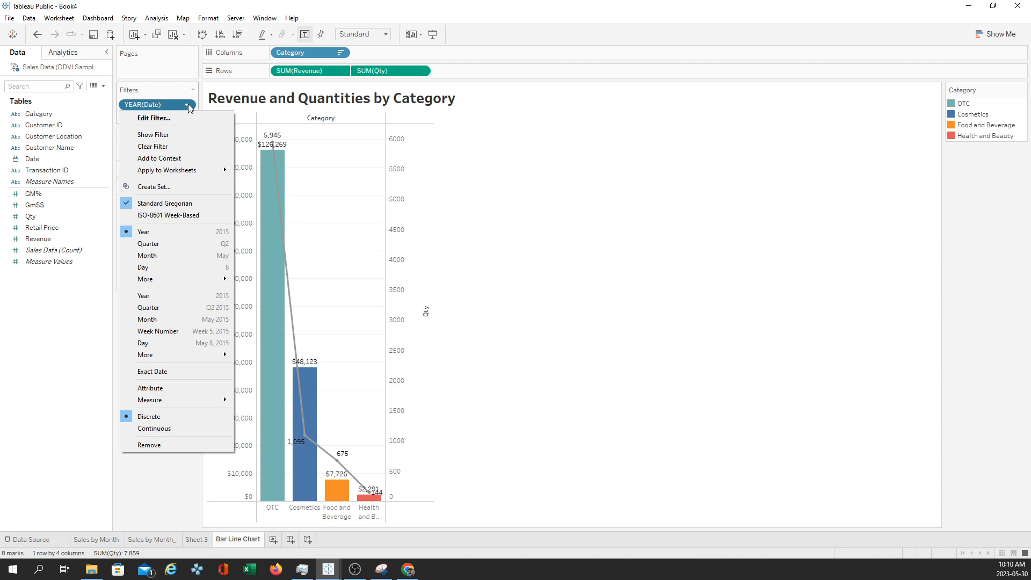
pyautogui.click(185, 134)
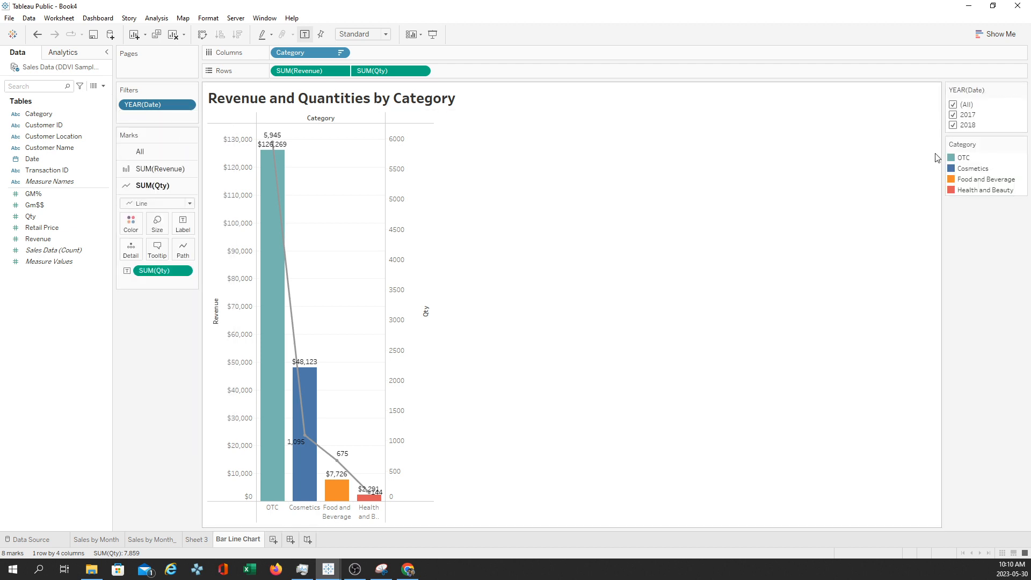
# Step: Test the year filter by toggling 2017 and 2018 individually, and restore the selection of all years
pyautogui.click(953, 105)
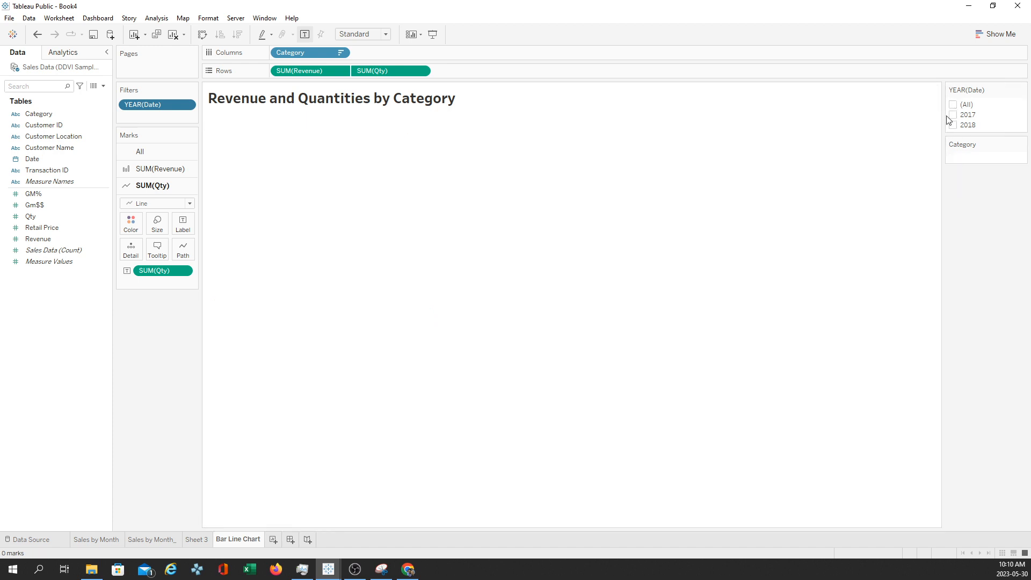
pyautogui.click(953, 116)
pyautogui.click(954, 115)
pyautogui.click(953, 126)
pyautogui.click(953, 125)
pyautogui.click(954, 115)
pyautogui.click(954, 115)
pyautogui.click(954, 105)
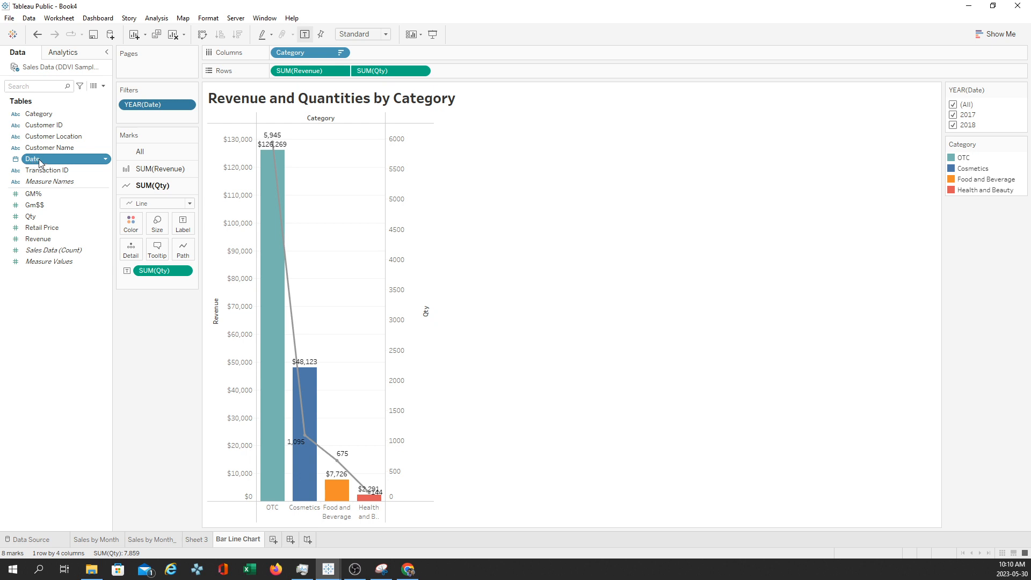
# Step: Add a Date filter by quarters with all four quarters selected, and show the quarter filter beside the chart
pyautogui.moveTo(39, 159); pyautogui.dragTo(145, 117)
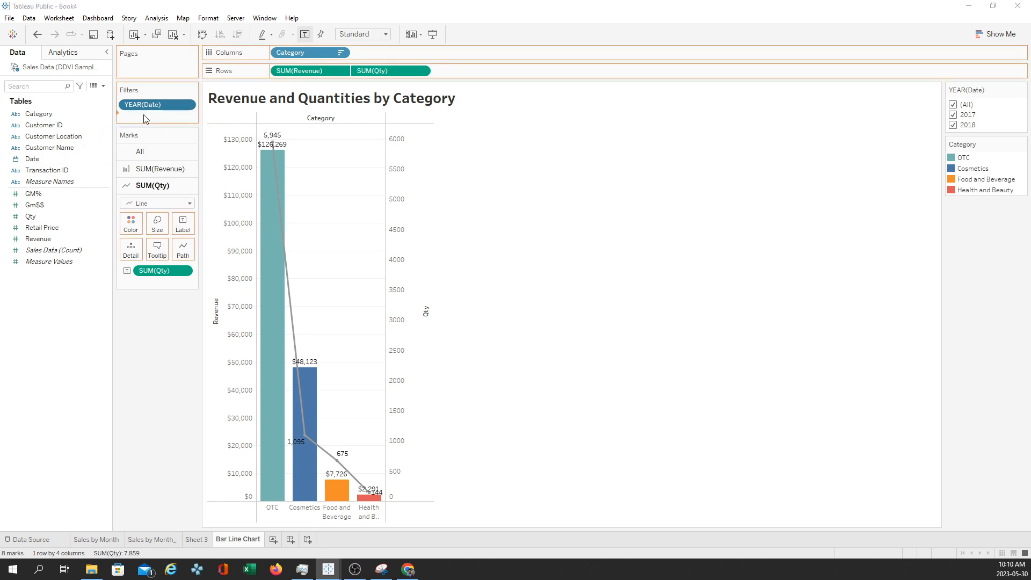
pyautogui.click(466, 230)
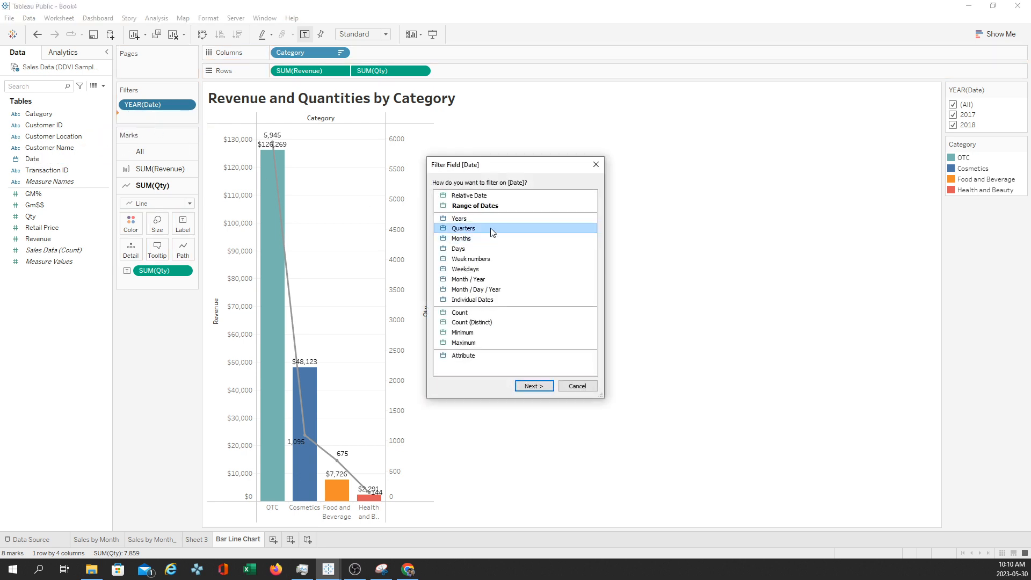
pyautogui.click(533, 386)
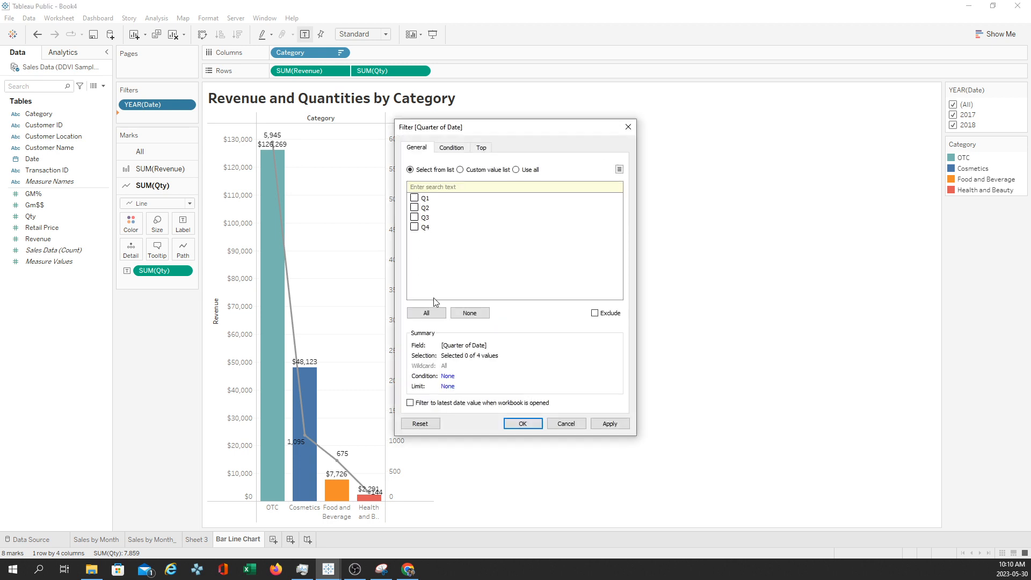
pyautogui.click(427, 313)
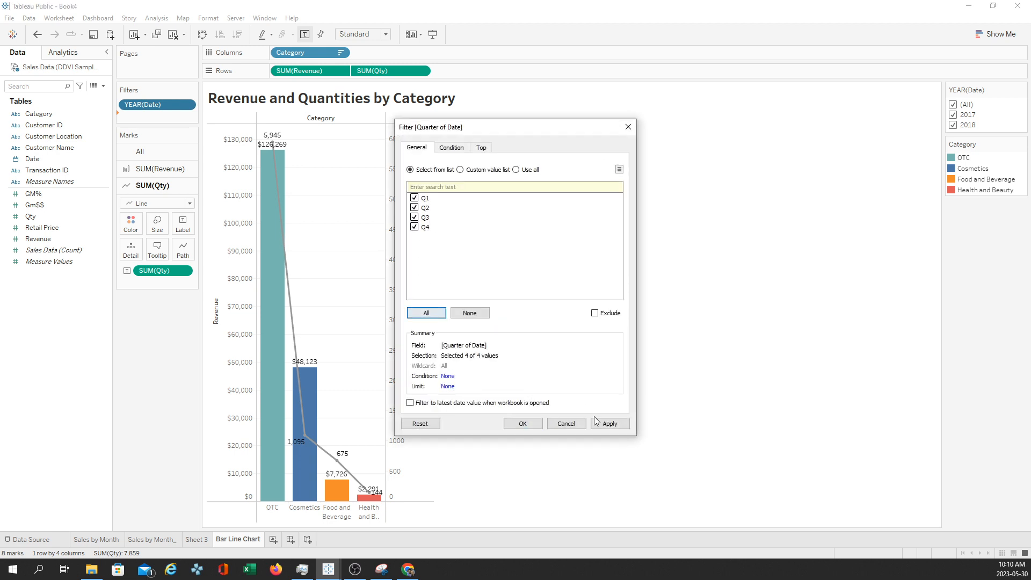
pyautogui.click(518, 423)
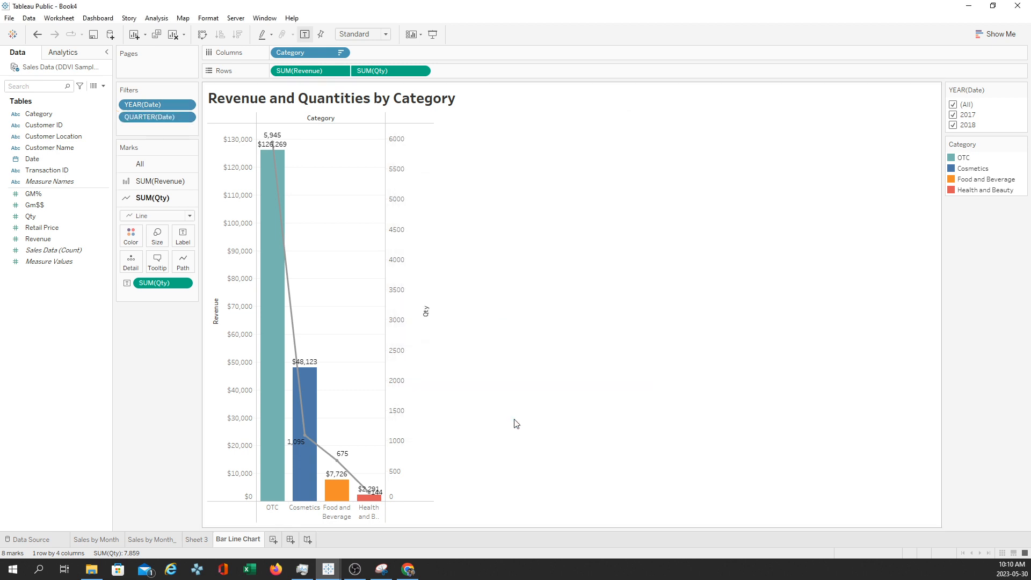
pyautogui.click(187, 117)
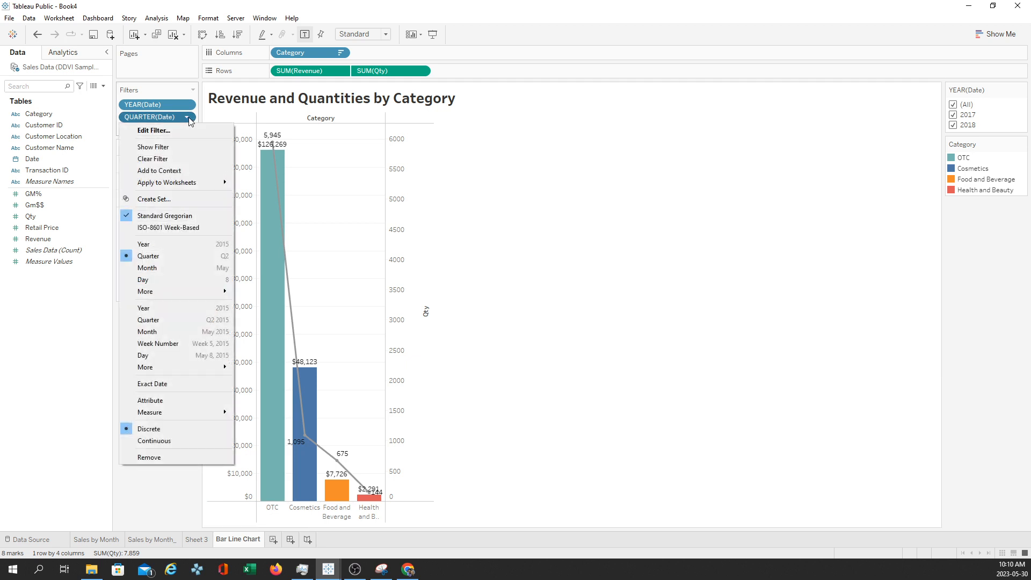
pyautogui.click(183, 147)
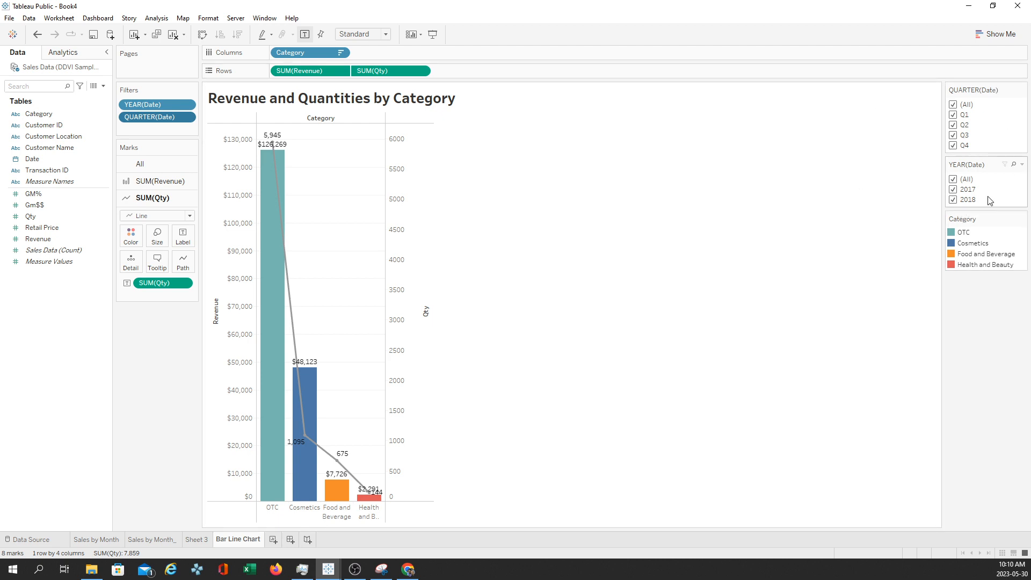
# Step: Clear all year and quarter filter selections and select only 2018 and Q3
pyautogui.click(953, 179)
pyautogui.click(953, 105)
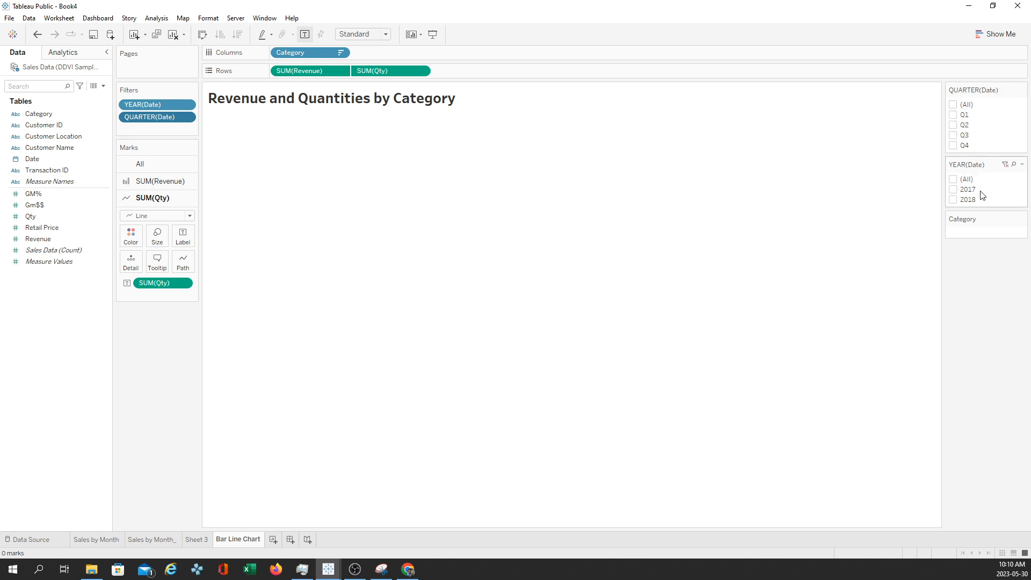
pyautogui.click(954, 201)
pyautogui.click(953, 136)
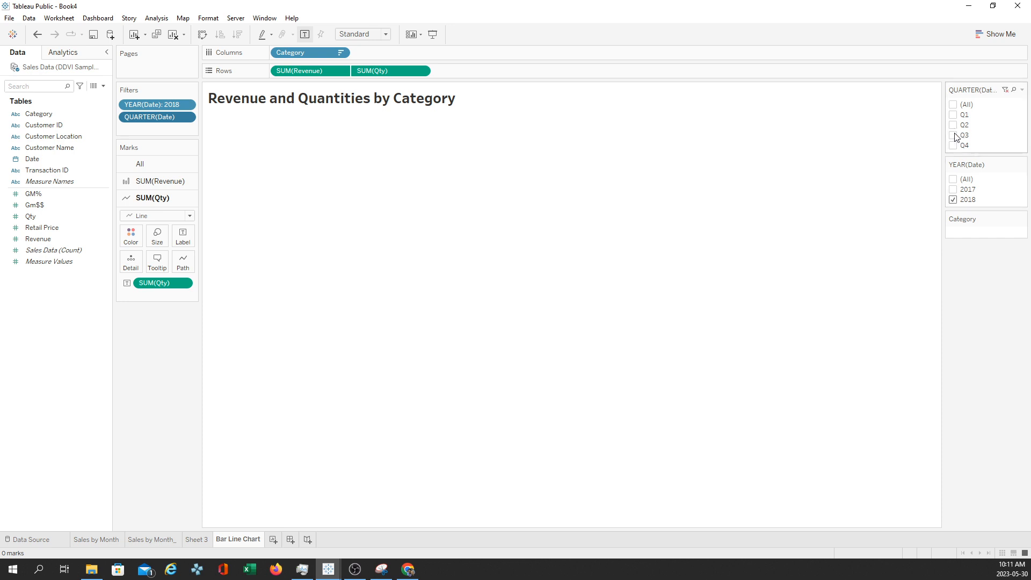